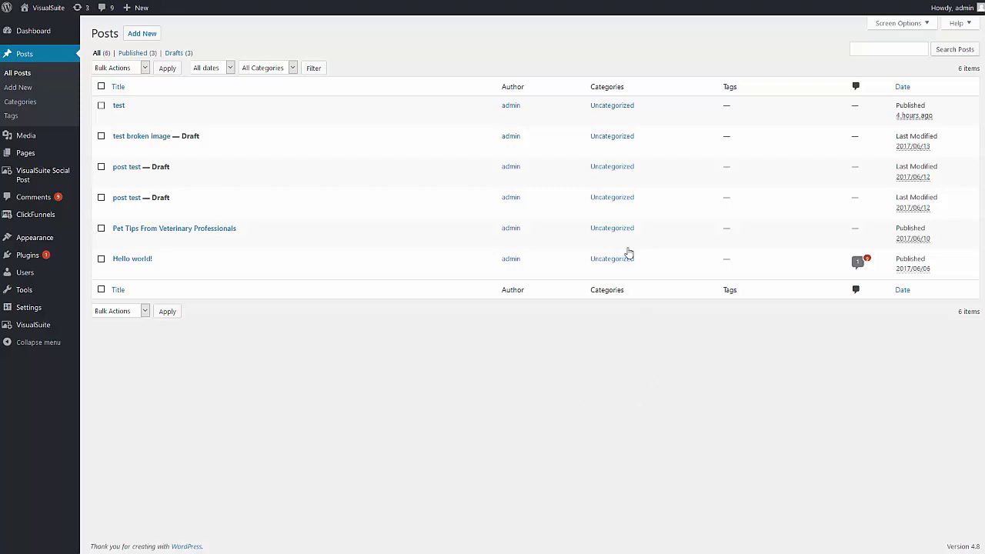
Start a new post titled 'whatever' and open VisualSuite's image sources in the media dialog.
{"action": "left_click", "coordinate": [144, 40]}
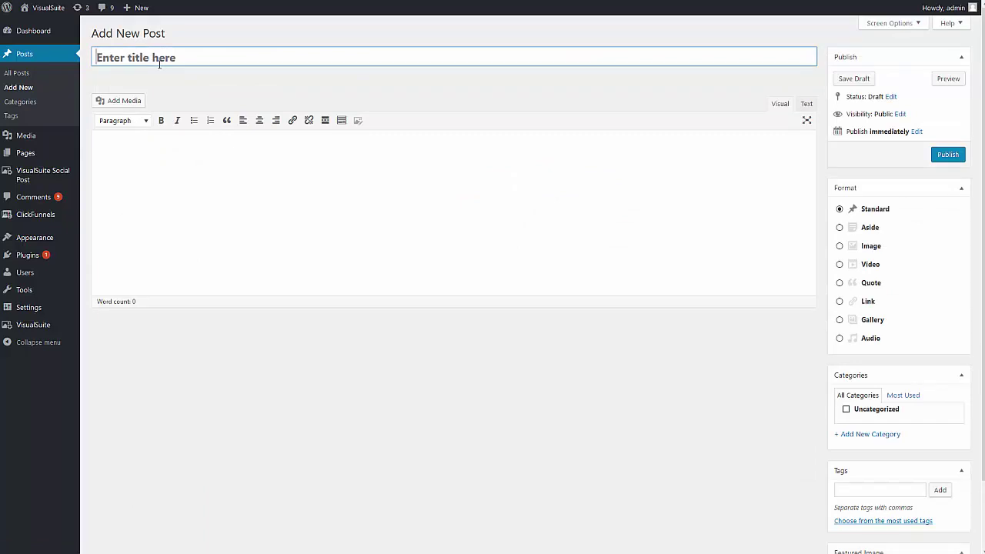
{"action": "type", "text": "whatever"}
{"action": "left_click", "coordinate": [125, 102]}
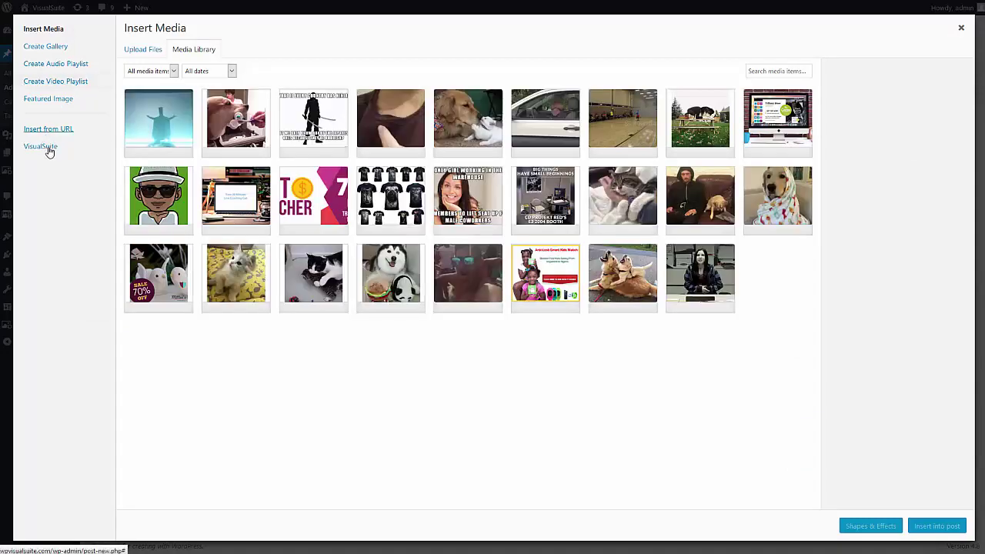
{"action": "left_click", "coordinate": [49, 151]}
{"action": "left_click", "coordinate": [42, 153]}
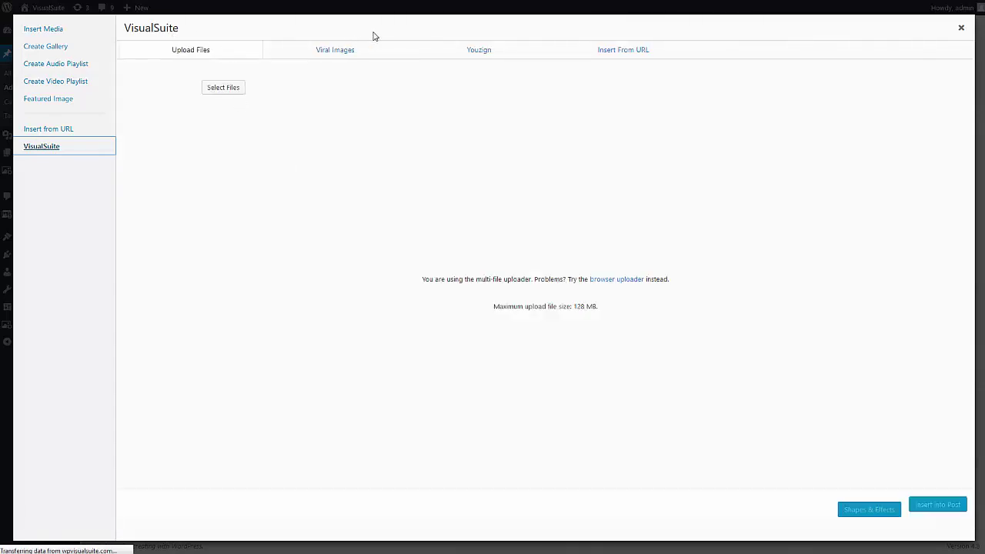
Browse the Upload Files, Viral Images, Youzign and Insert From URL sources, ending on Viral Images.
{"action": "left_click", "coordinate": [193, 49]}
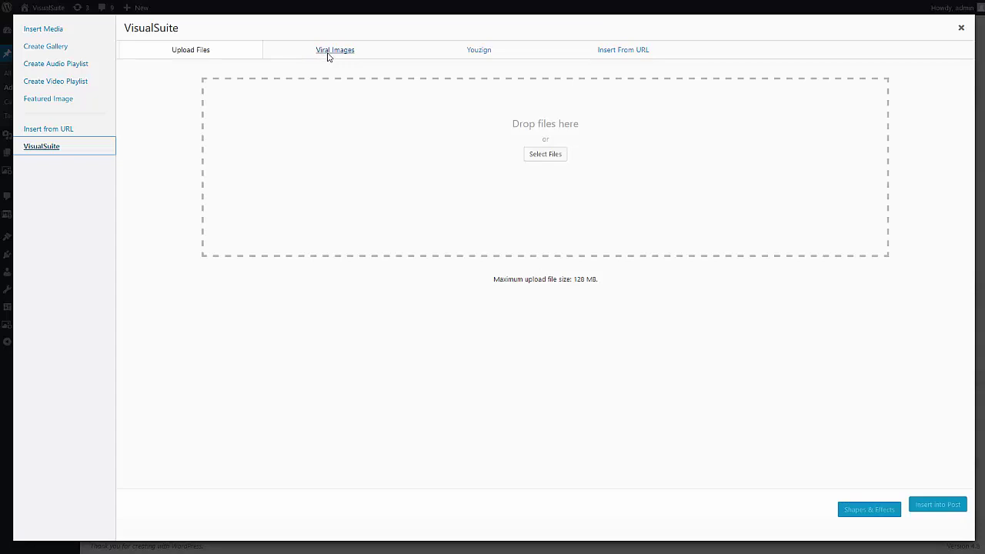
{"action": "left_click", "coordinate": [336, 55]}
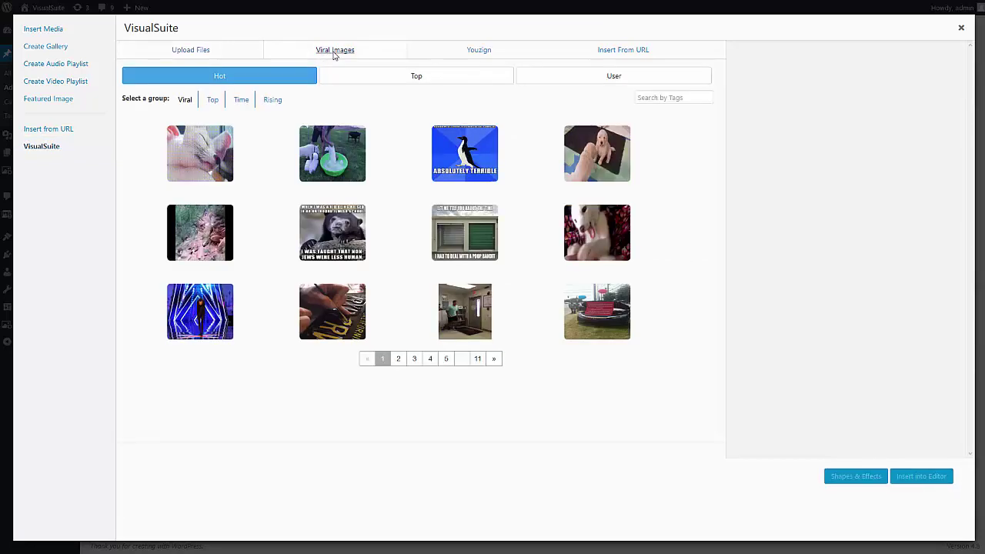
{"action": "left_click", "coordinate": [477, 50]}
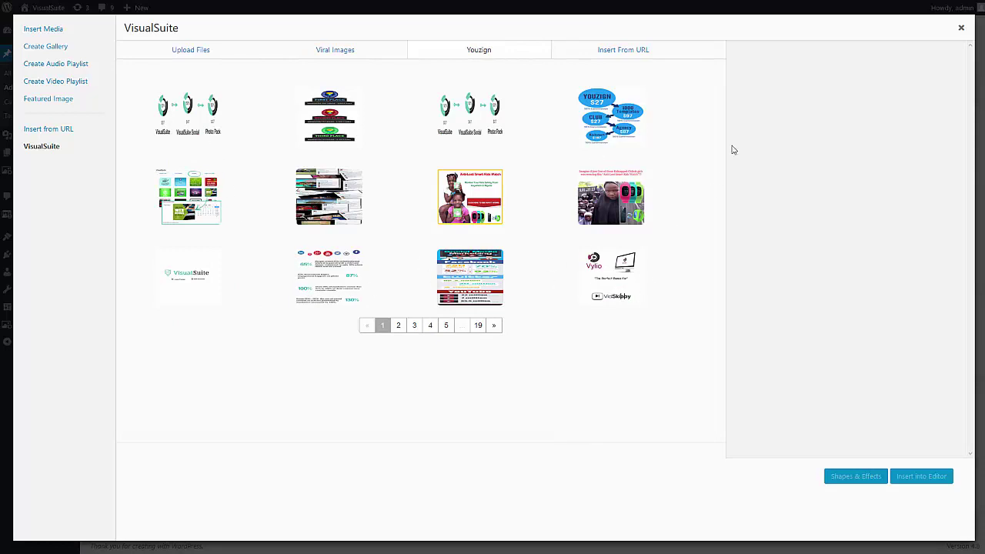
{"action": "left_click", "coordinate": [631, 51]}
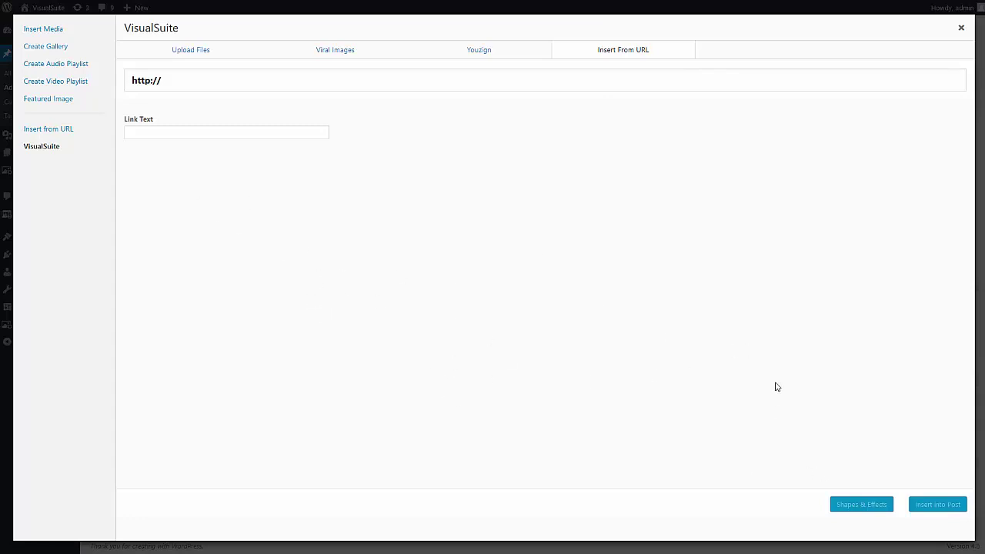
{"action": "left_click", "coordinate": [324, 53]}
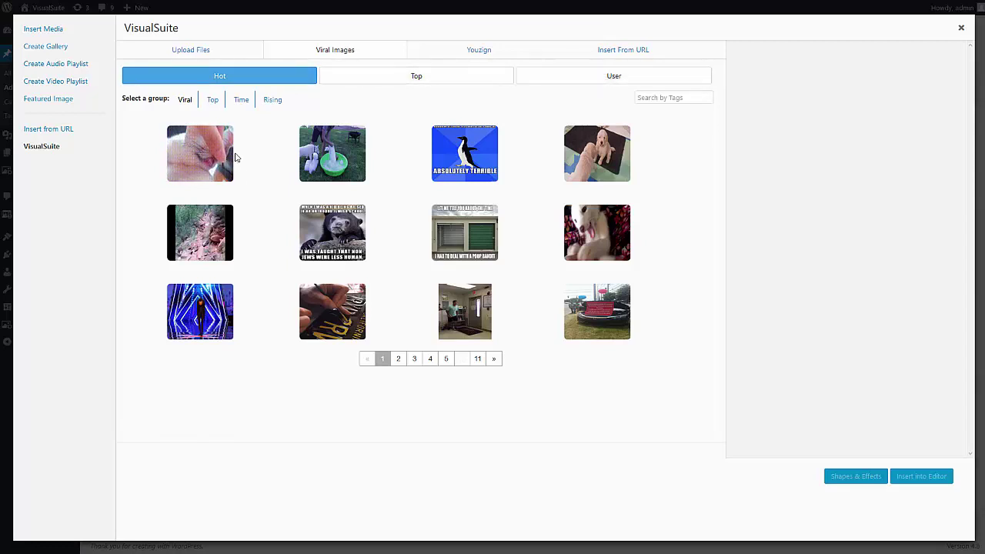
Search the Top viral images for the tag 'funny'.
{"action": "left_click", "coordinate": [213, 100]}
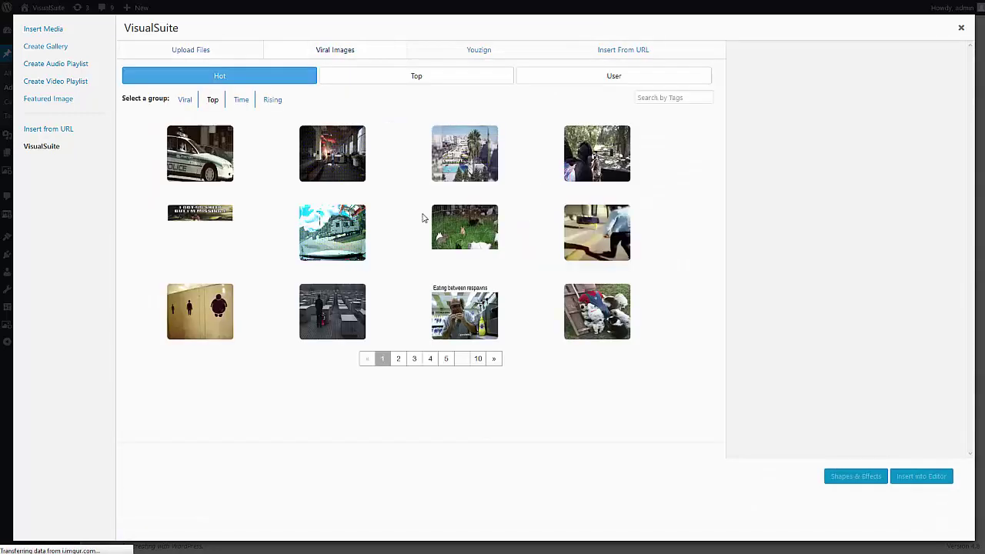
{"action": "left_click", "coordinate": [677, 97]}
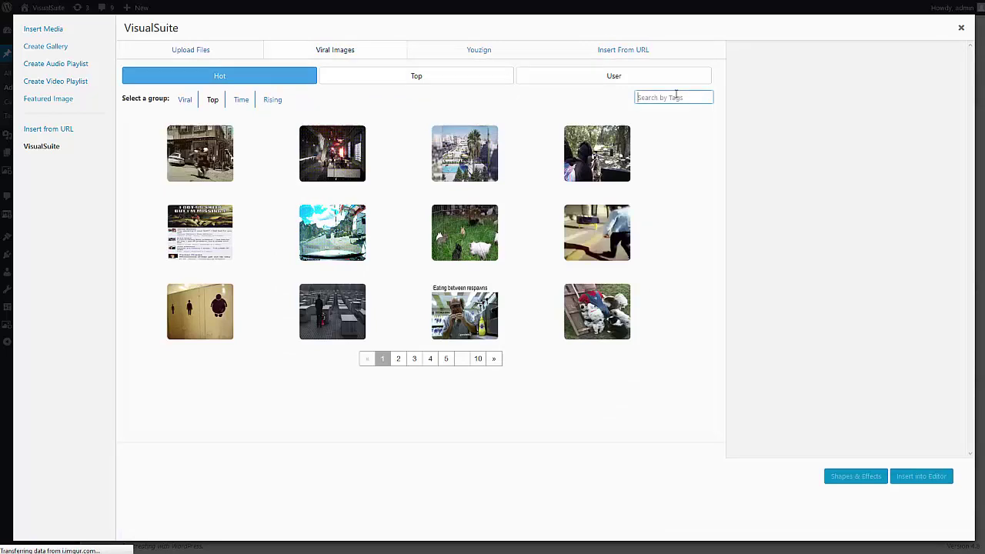
{"action": "type", "text": "funny"}
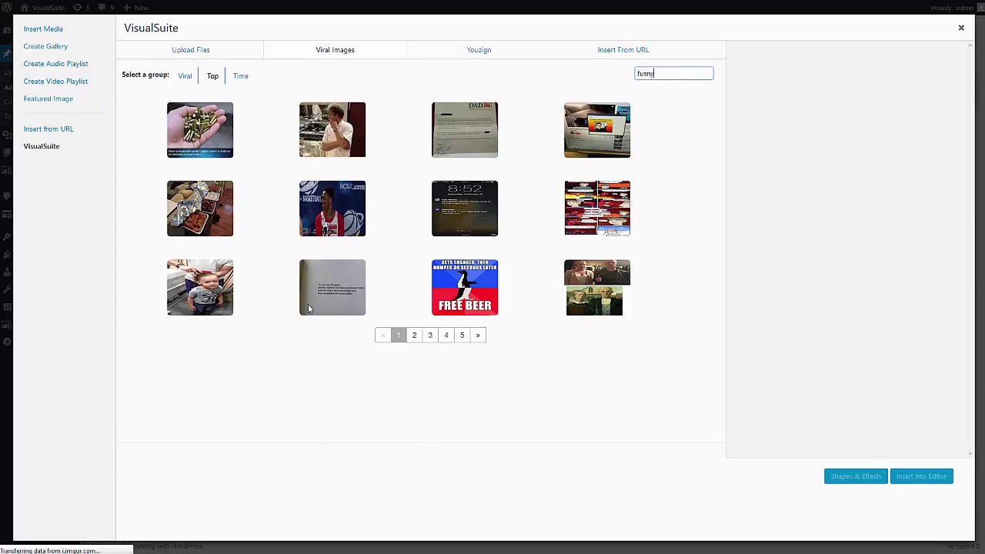
Select the 'He forgot there was a microphone' GIF and review its comment and view counts.
{"action": "left_click", "coordinate": [337, 201]}
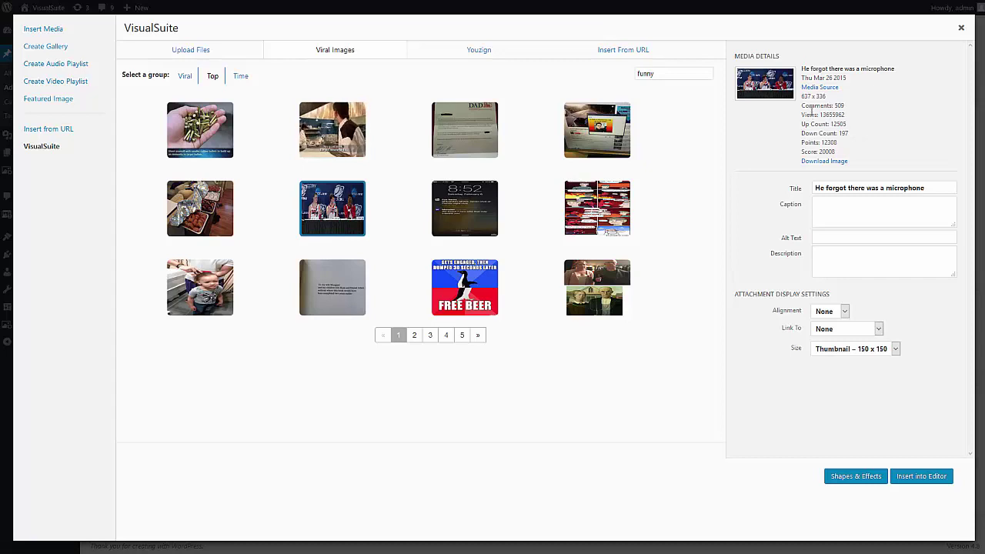
{"action": "mouse_move", "coordinate": [802, 105]}
{"action": "left_mouse_down"}
{"action": "mouse_move", "coordinate": [850, 111]}
{"action": "mouse_move", "coordinate": [824, 115]}
{"action": "left_mouse_up"}
{"action": "left_click", "coordinate": [850, 111]}
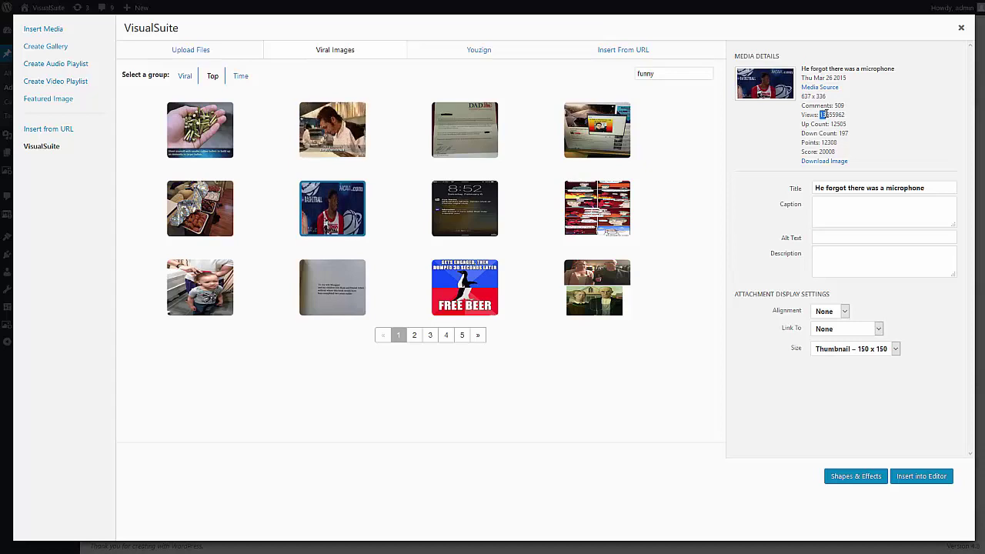
{"action": "left_click_drag", "start_coordinate": [824, 114], "coordinate": [844, 114]}
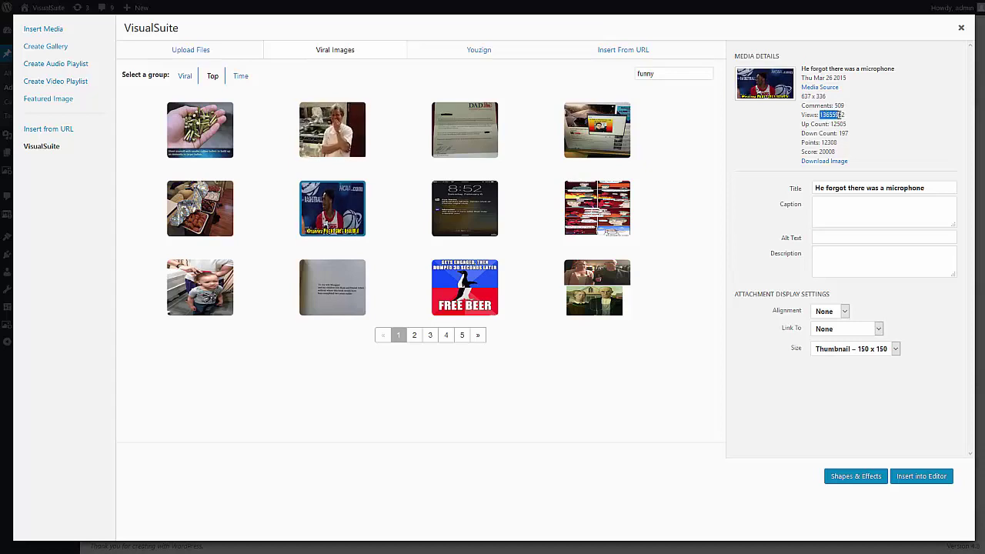
{"action": "left_click", "coordinate": [850, 125]}
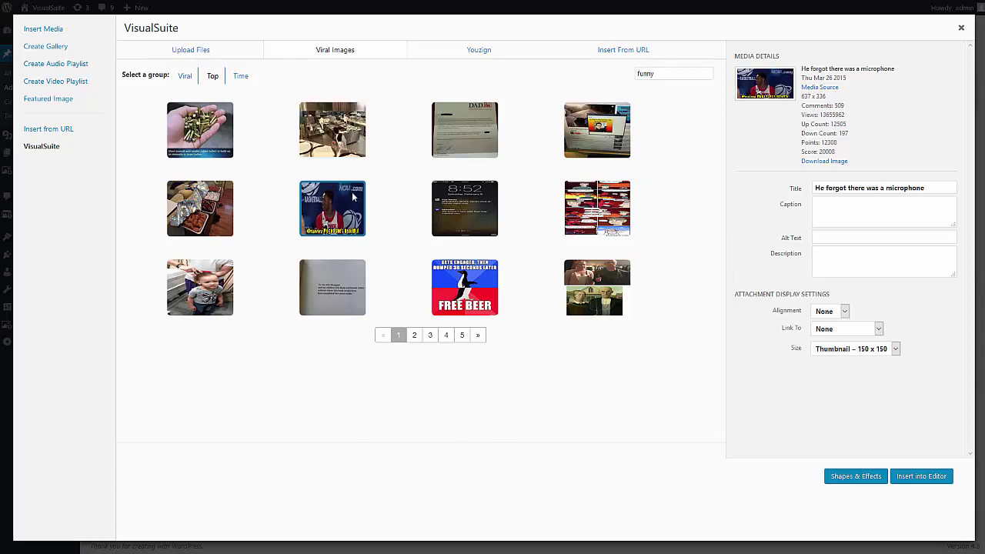
Title the GIF 'image1', describe it 'This is my image', and size it Large (550 x 450).
{"action": "left_click", "coordinate": [859, 481]}
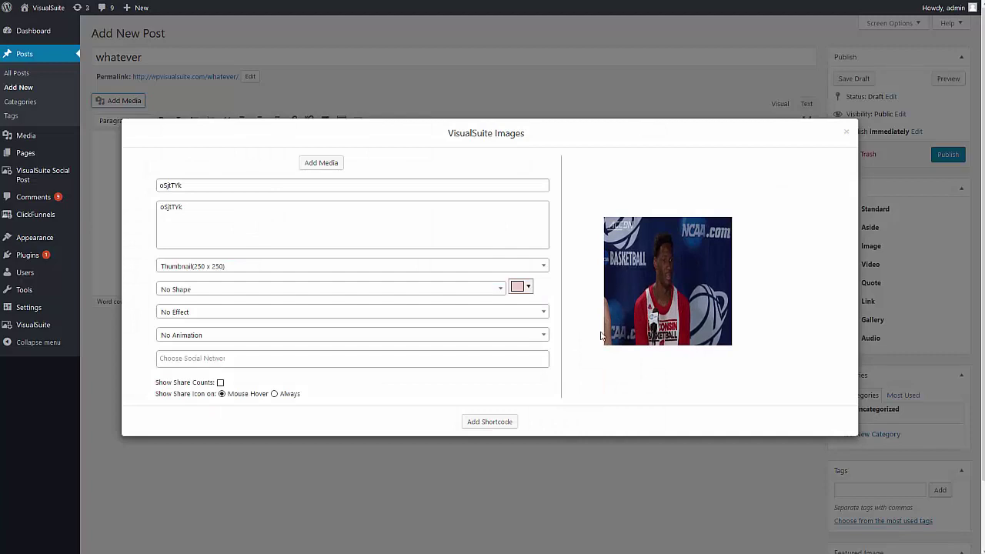
{"action": "double_click", "coordinate": [200, 185]}
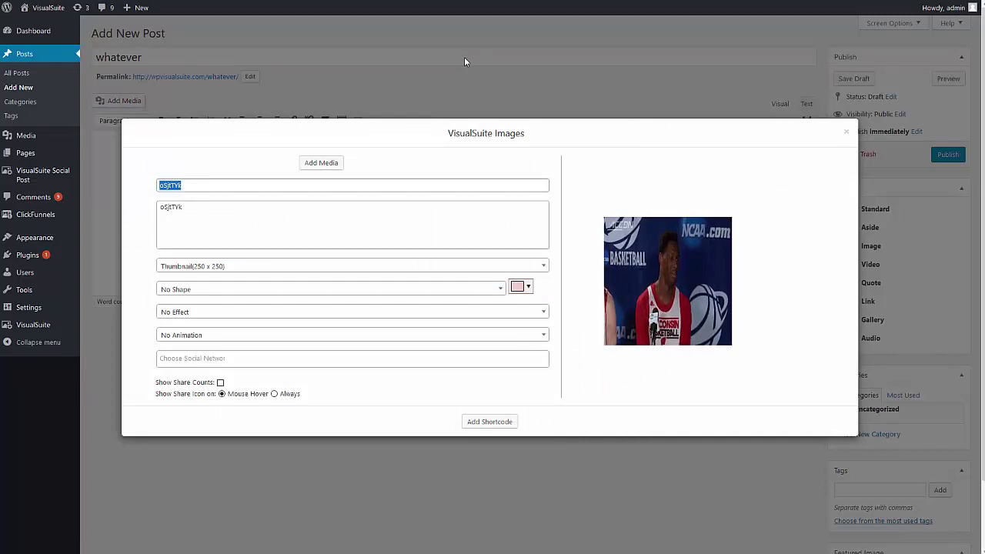
{"action": "type", "text": "This is my"}
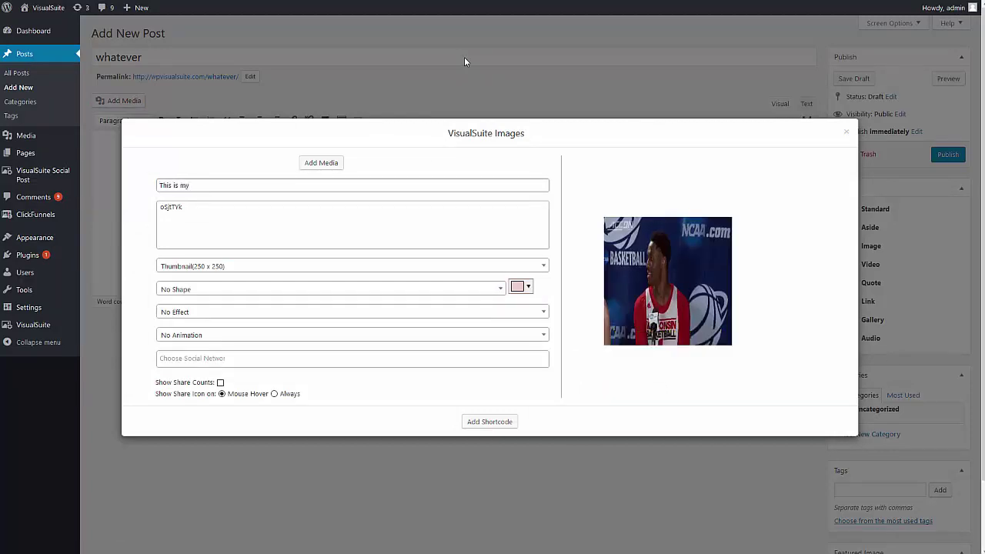
{"action": "left_click", "coordinate": [198, 208]}
{"action": "key", "text": "ctrl+a"}
{"action": "type", "text": "Th"}
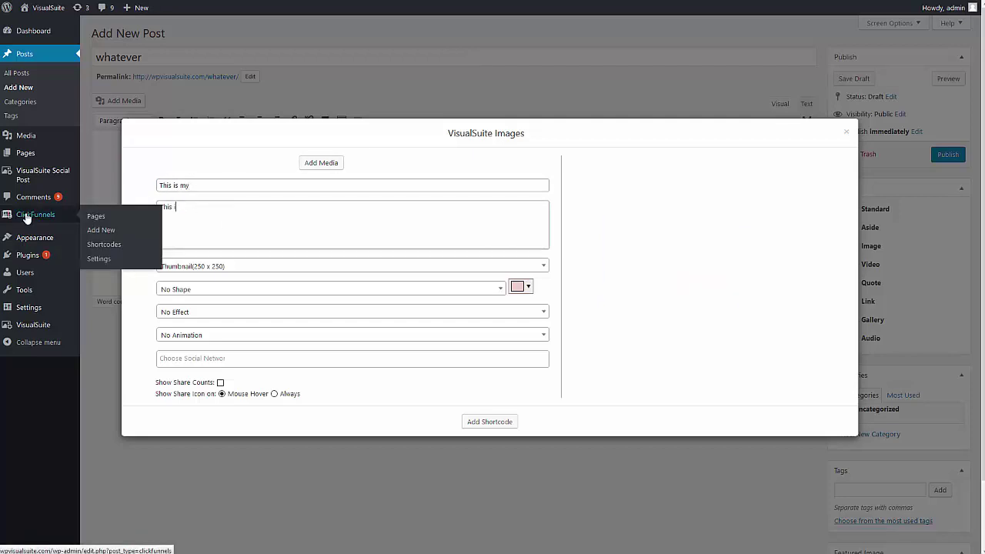
{"action": "type", "text": "is is my image"}
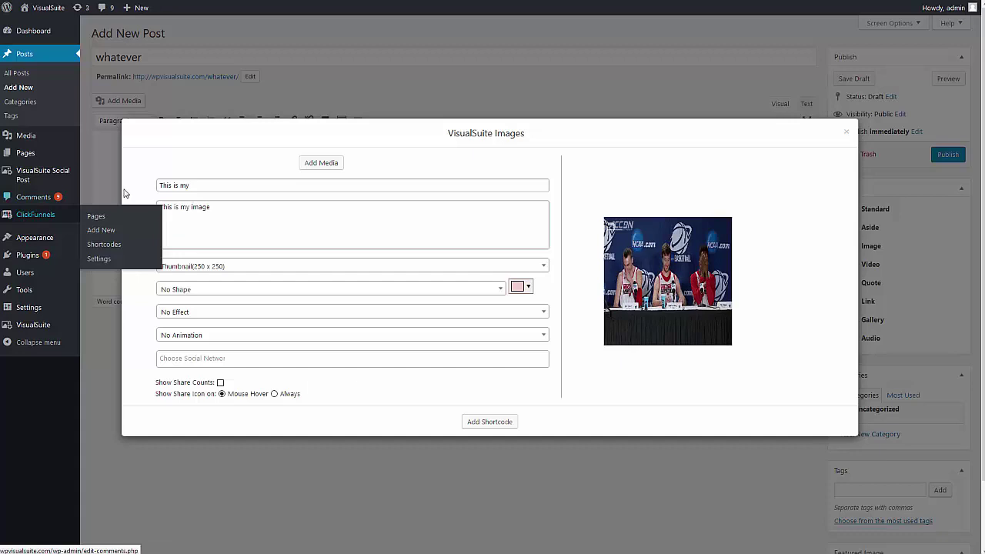
{"action": "left_click", "coordinate": [202, 185]}
{"action": "key", "text": "ctrl+a"}
{"action": "type", "text": "imag"}
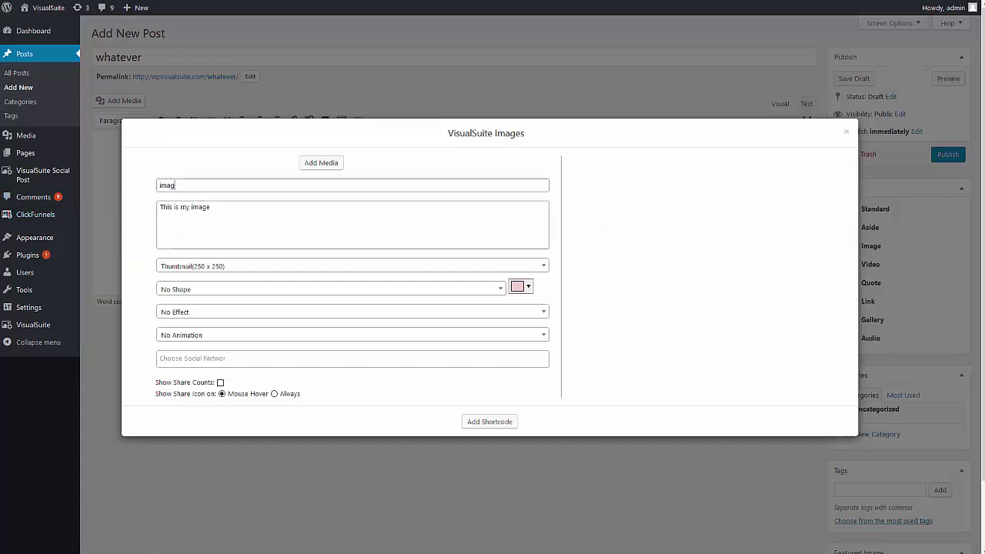
{"action": "type", "text": "e1"}
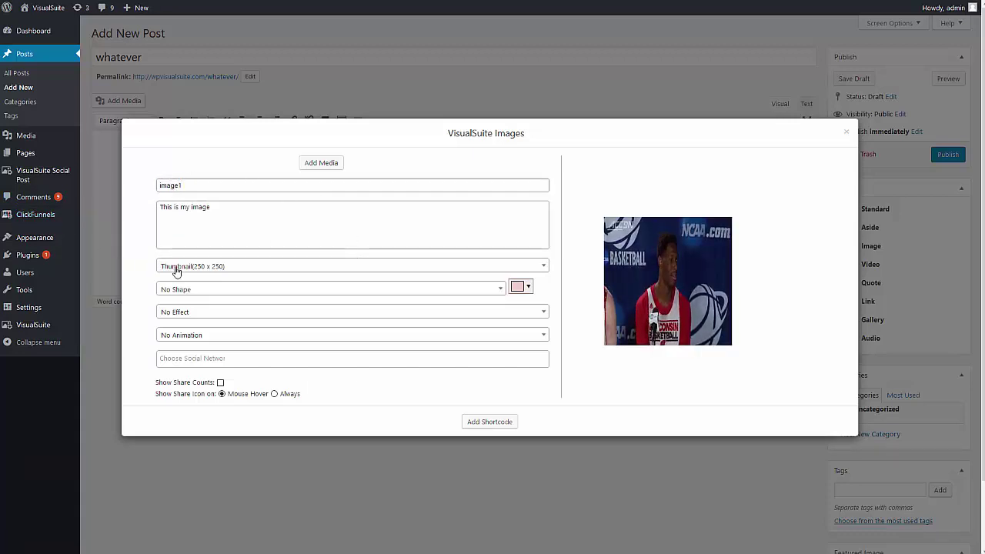
{"action": "left_click", "coordinate": [267, 267]}
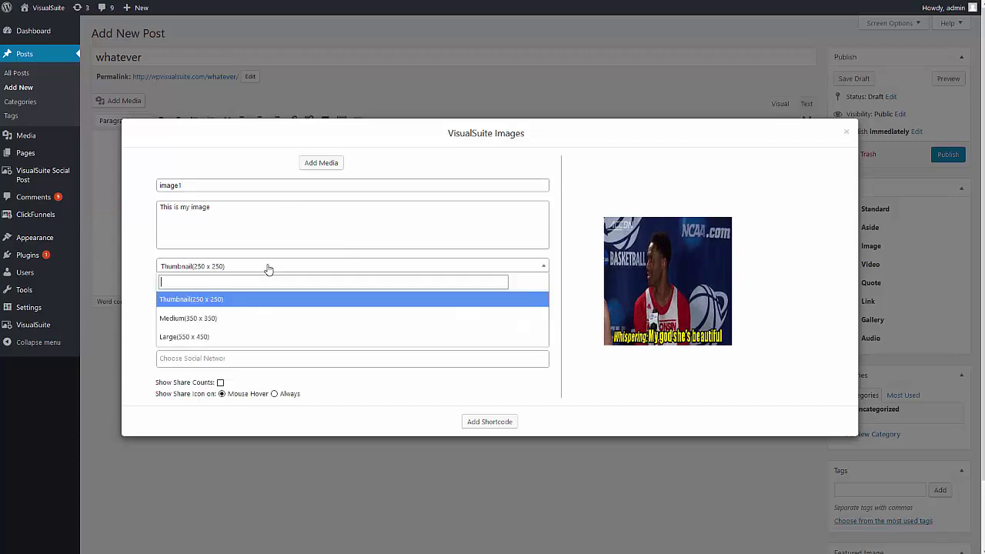
{"action": "left_click", "coordinate": [220, 340]}
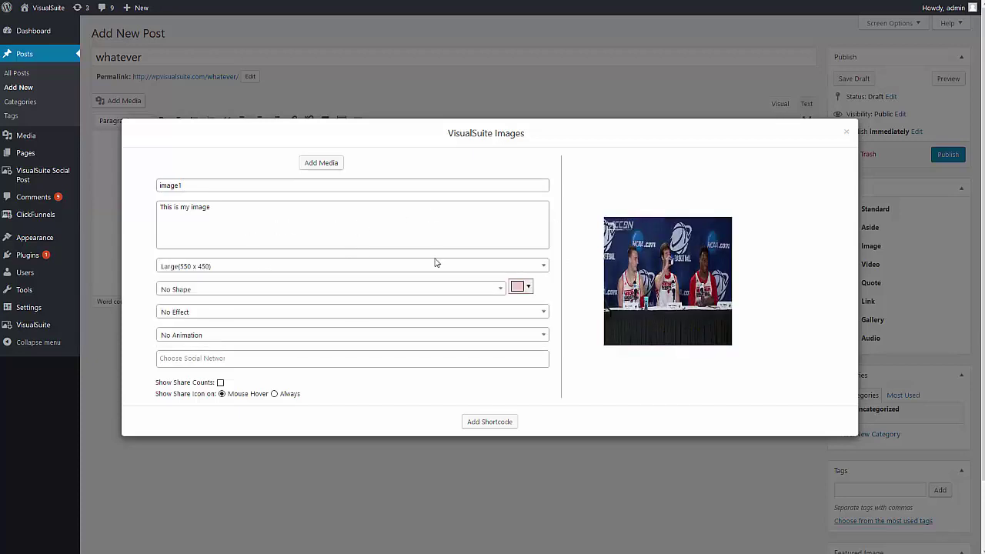
Try the Circle, Square, Radius and Pentagon shapes on the image.
{"action": "left_click", "coordinate": [201, 294]}
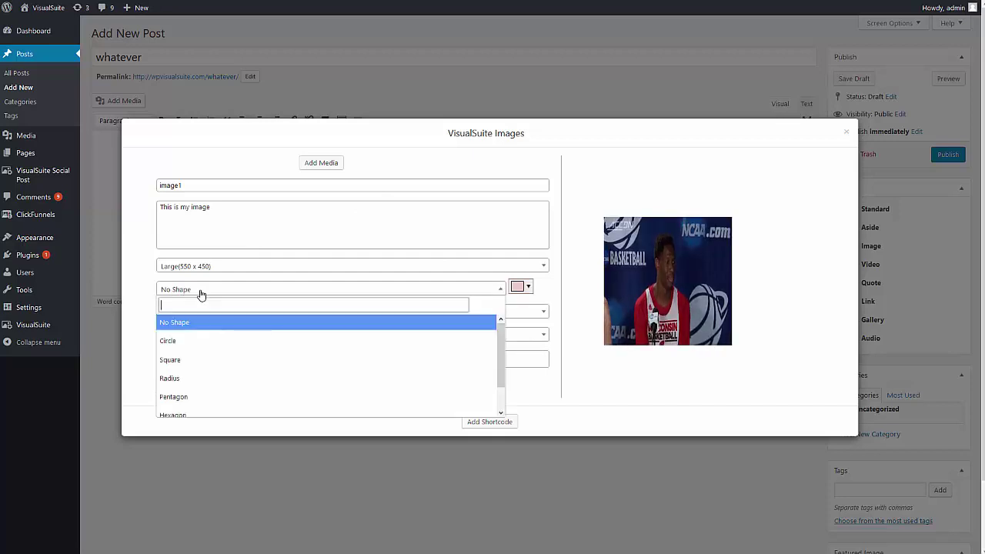
{"action": "left_click", "coordinate": [250, 341]}
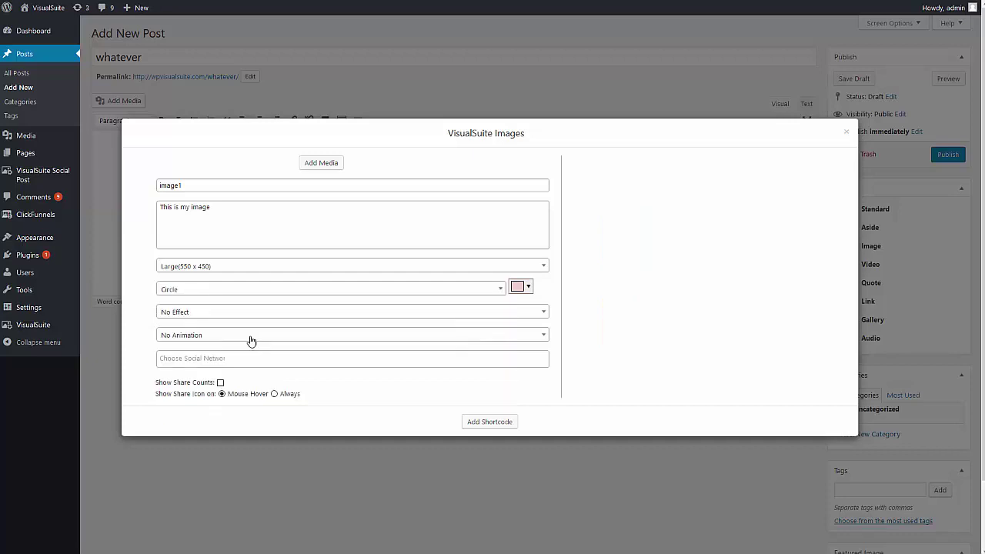
{"action": "left_click", "coordinate": [205, 297]}
{"action": "left_click", "coordinate": [193, 363]}
{"action": "left_click", "coordinate": [197, 289]}
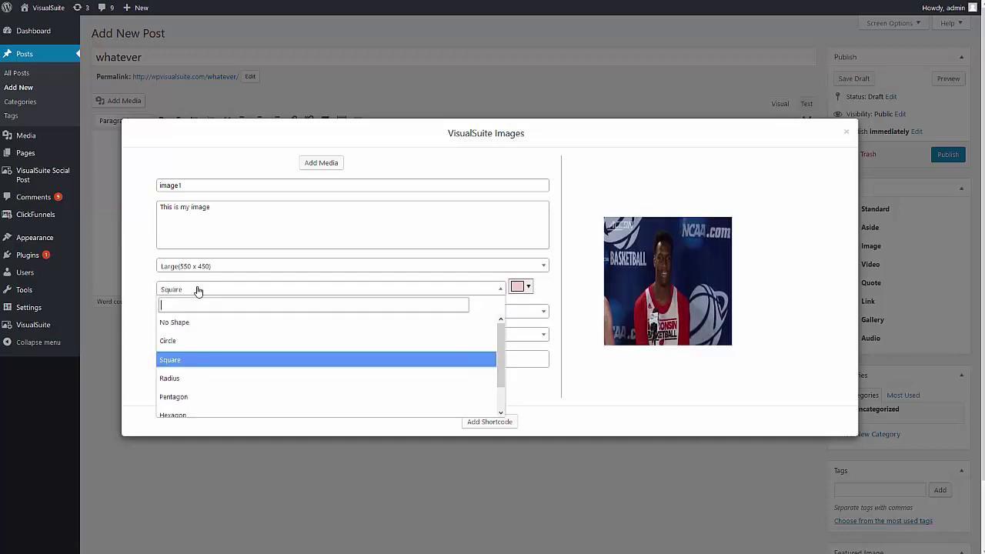
{"action": "left_click", "coordinate": [185, 378]}
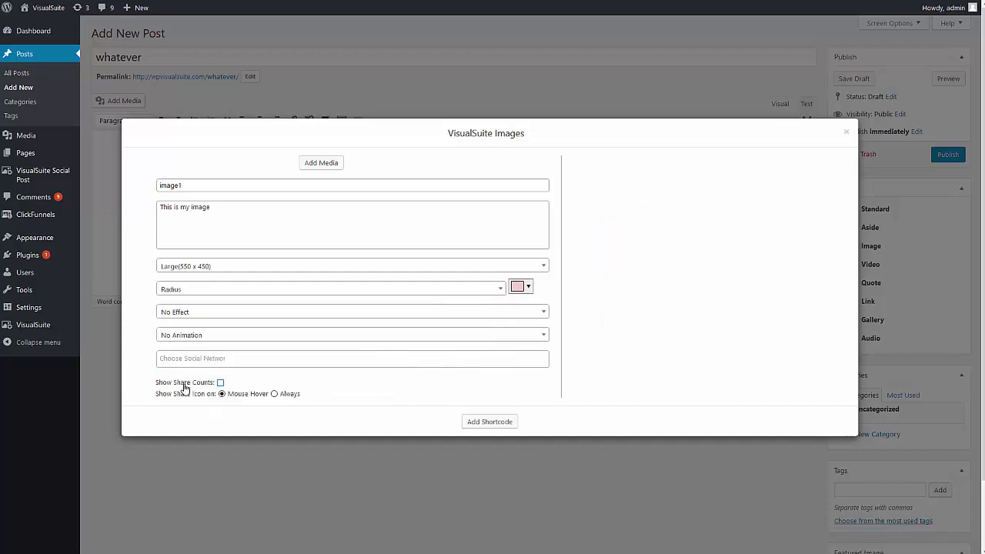
{"action": "left_click", "coordinate": [194, 290]}
{"action": "left_click", "coordinate": [183, 403]}
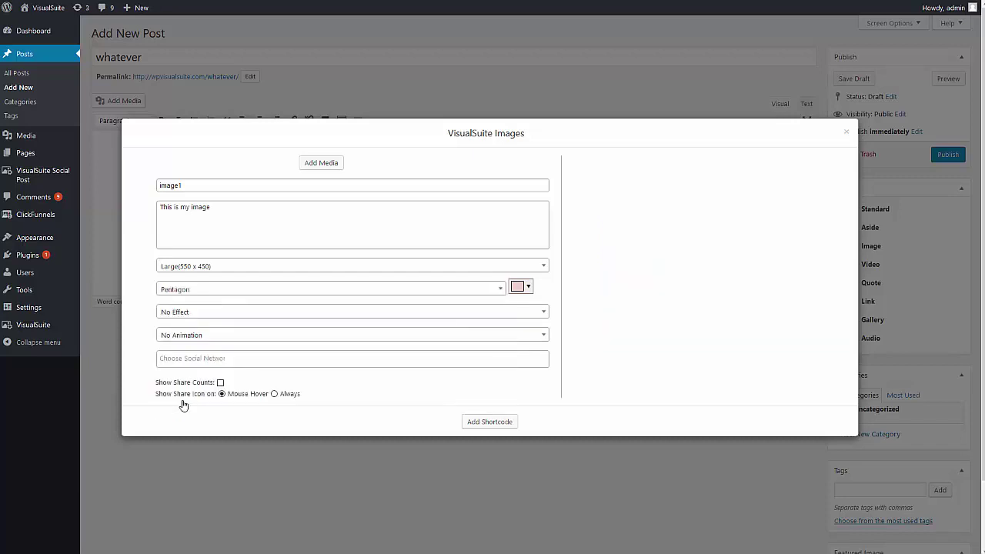
Keep the Large size, try Triangle, then settle on the rounded-corner Radius shape.
{"action": "left_click", "coordinate": [216, 267]}
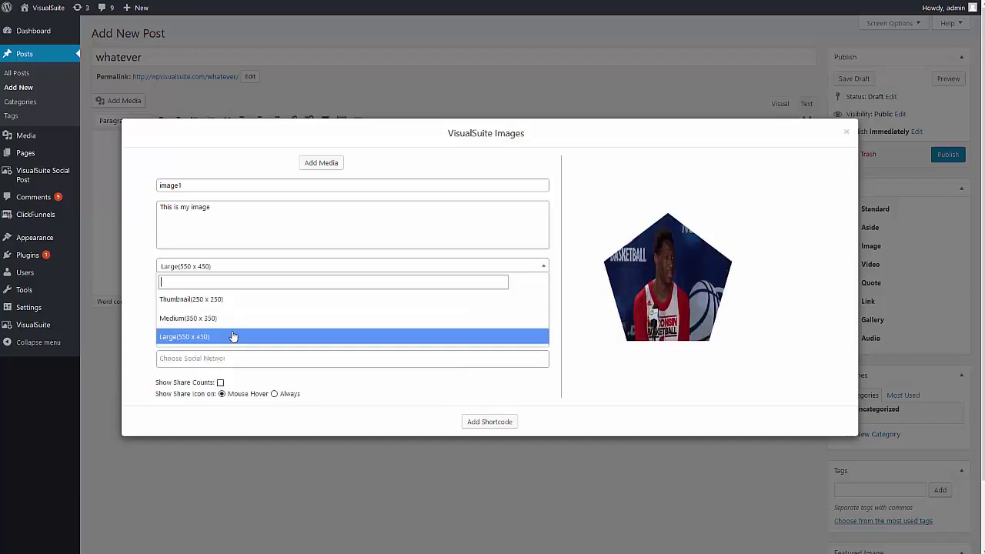
{"action": "left_click", "coordinate": [209, 338]}
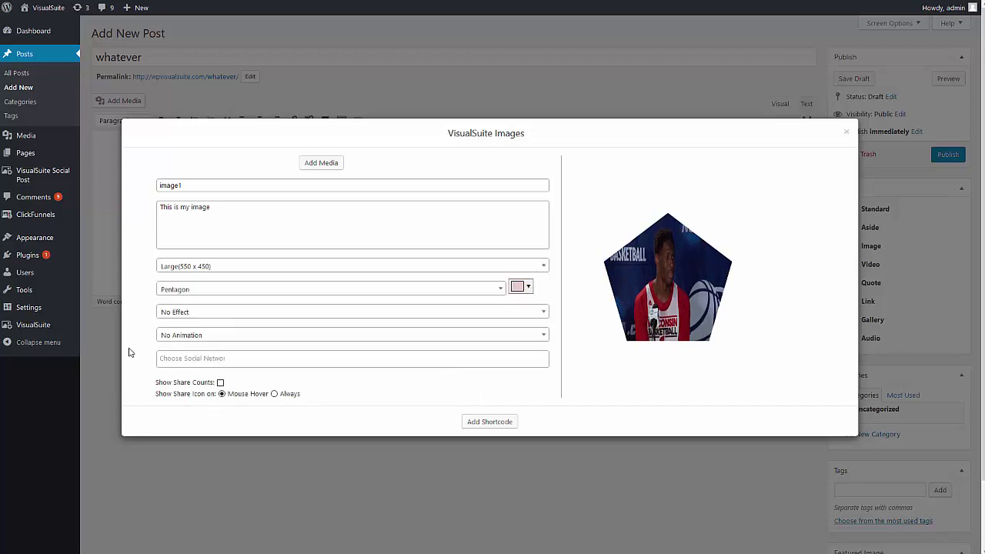
{"action": "left_click", "coordinate": [197, 290]}
{"action": "scroll", "coordinate": [202, 351], "scroll_direction": "down", "scroll_amount": 1}
{"action": "left_click", "coordinate": [173, 405]}
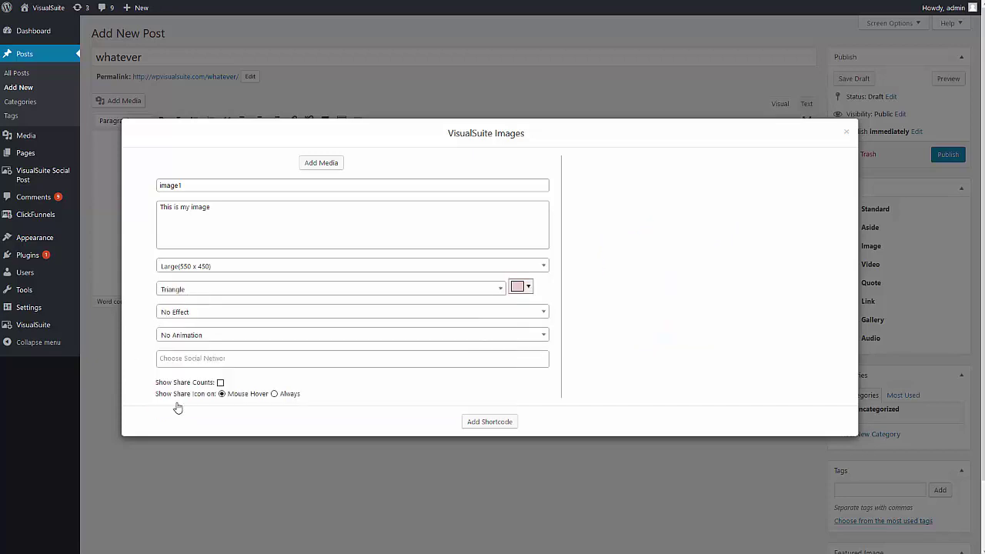
{"action": "left_click", "coordinate": [201, 291]}
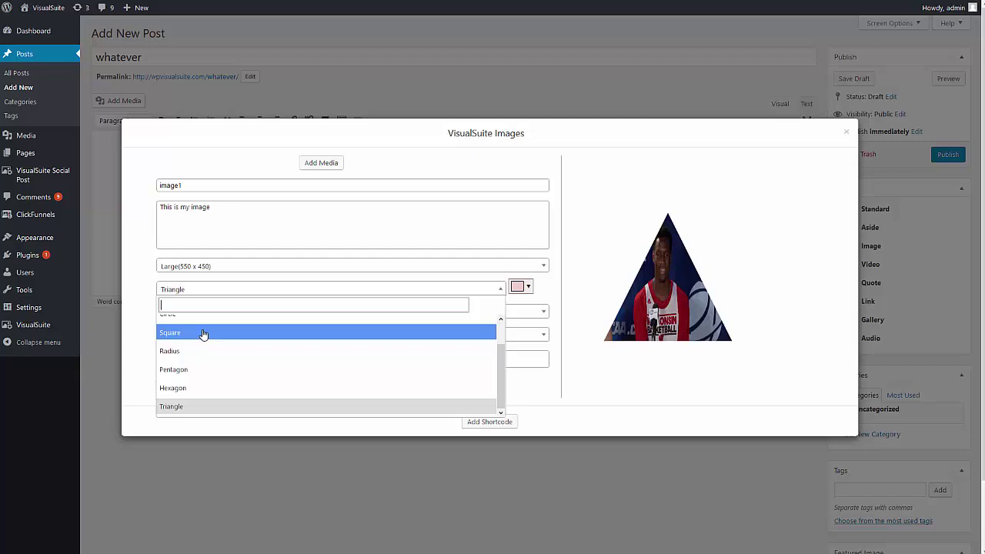
{"action": "scroll", "coordinate": [217, 351], "scroll_direction": "up", "scroll_amount": 1}
{"action": "left_click", "coordinate": [193, 376]}
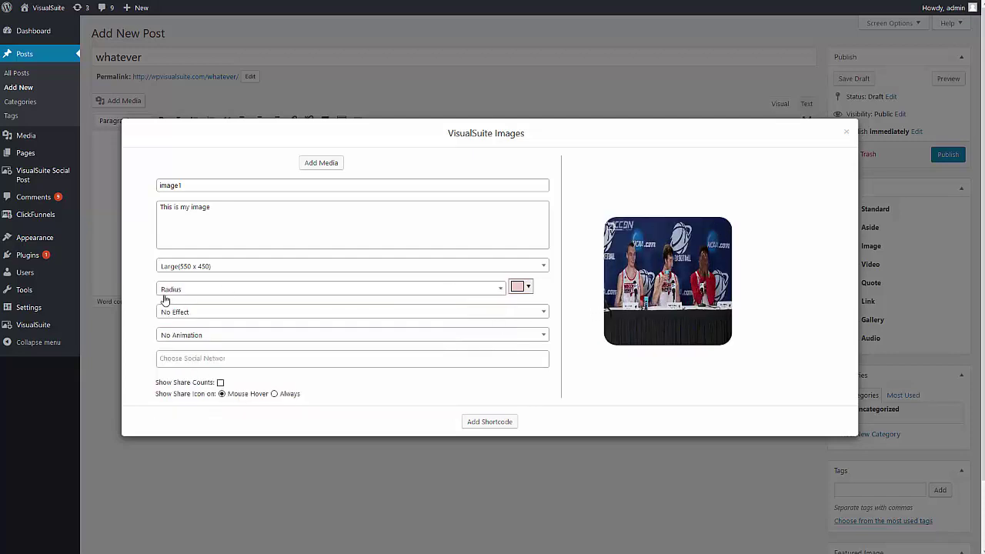
Browse the hover effects and apply Resize.
{"action": "left_click", "coordinate": [199, 320]}
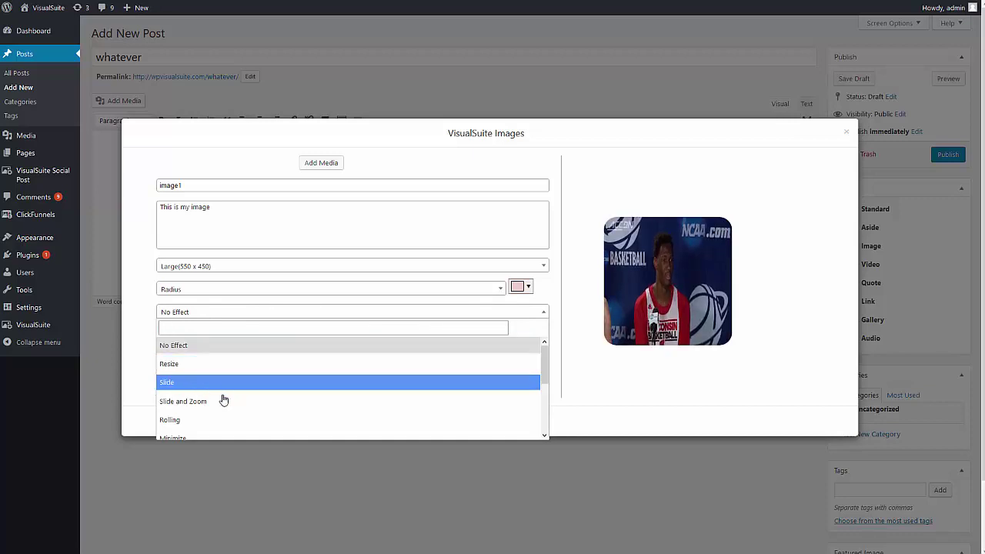
{"action": "scroll", "coordinate": [208, 389], "scroll_direction": "down", "scroll_amount": 1}
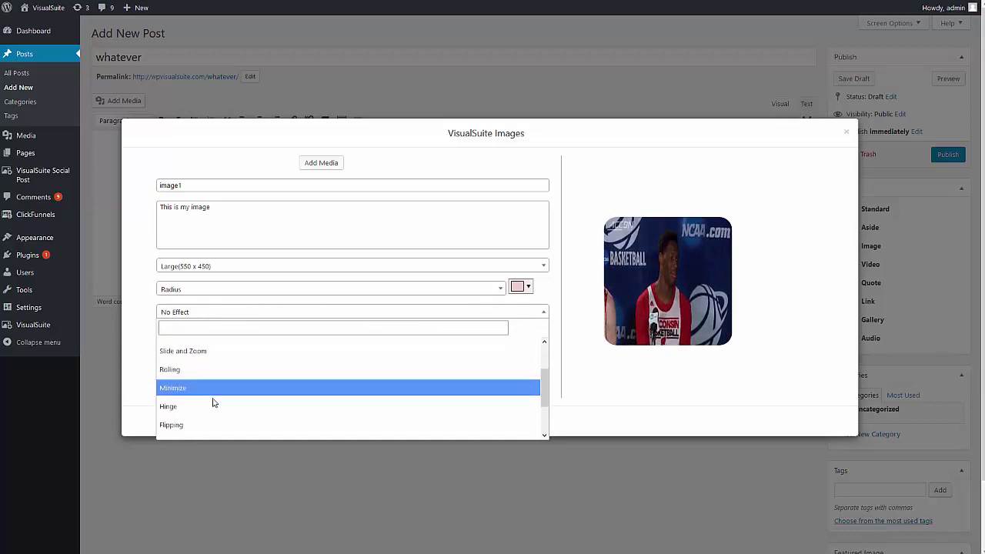
{"action": "scroll", "coordinate": [203, 388], "scroll_direction": "down", "scroll_amount": 1}
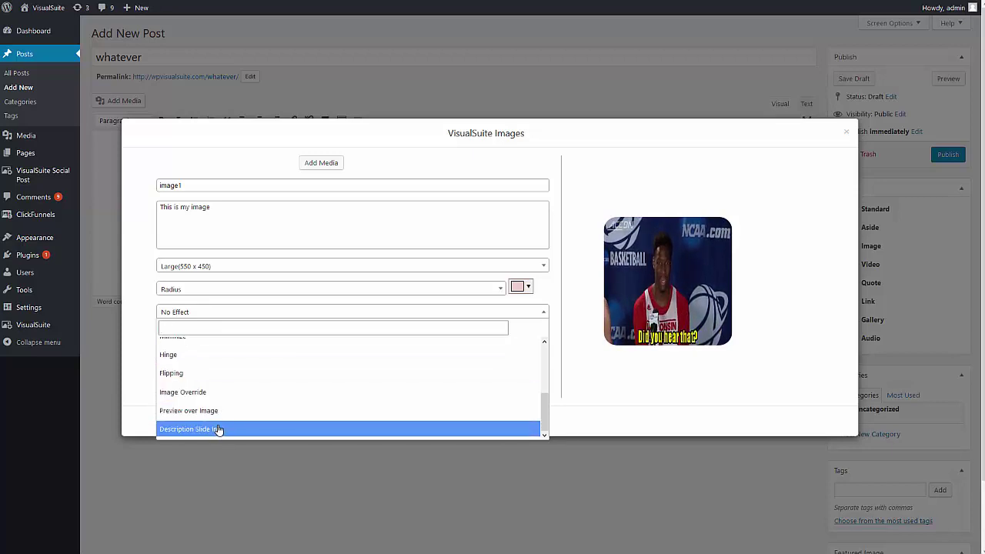
{"action": "scroll", "coordinate": [219, 428], "scroll_direction": "up", "scroll_amount": 1}
{"action": "scroll", "coordinate": [200, 385], "scroll_direction": "up", "scroll_amount": 1}
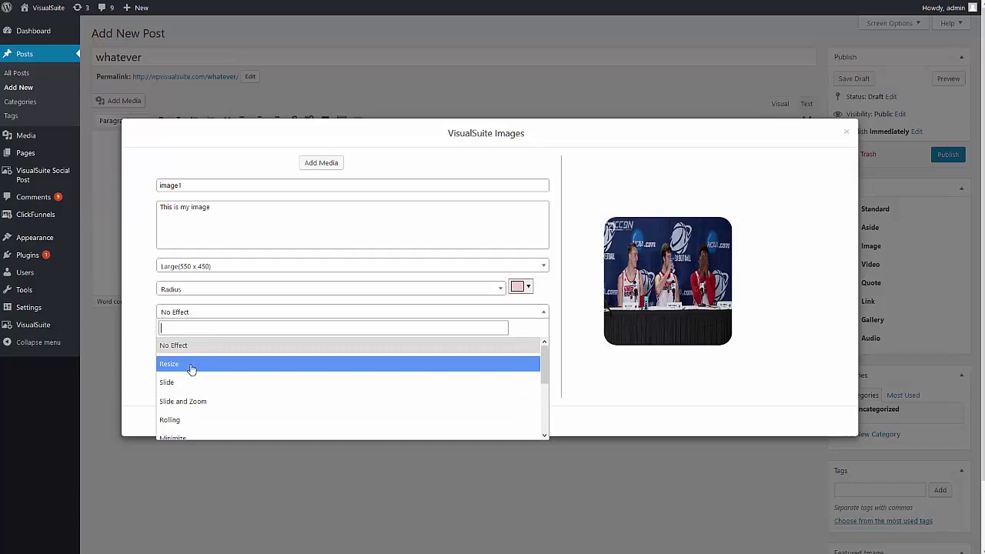
{"action": "left_click", "coordinate": [191, 371]}
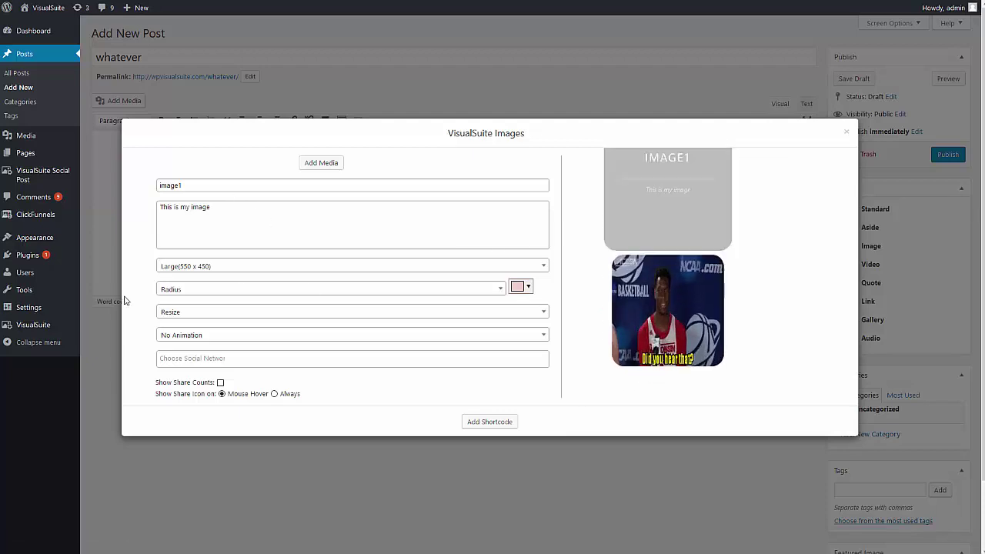
Try the Slide, Slide and Zoom and Rolling hover effects, settling on Minimize.
{"action": "left_click", "coordinate": [183, 312]}
{"action": "left_click", "coordinate": [191, 382]}
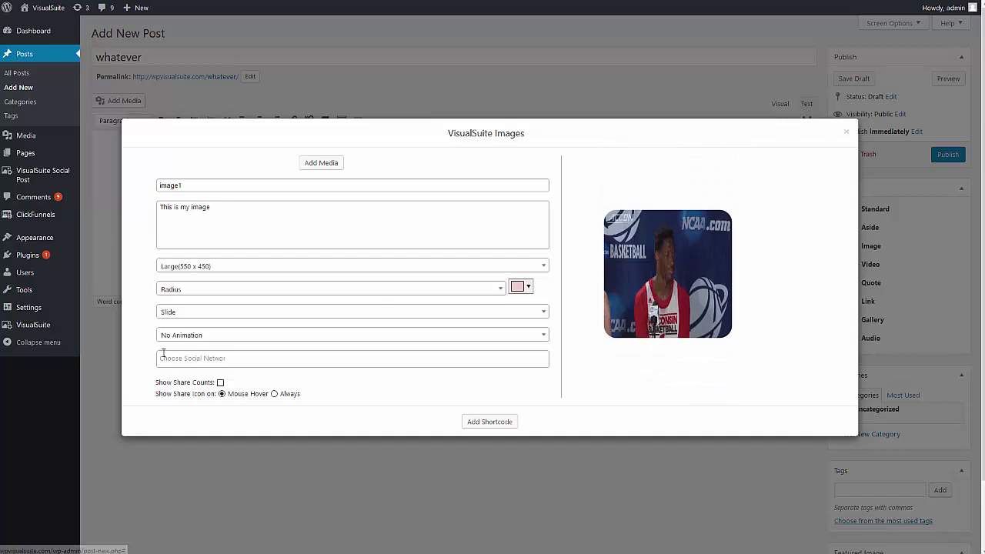
{"action": "left_click", "coordinate": [173, 312]}
{"action": "left_click", "coordinate": [183, 401]}
{"action": "mouse_move", "coordinate": [666, 277]}
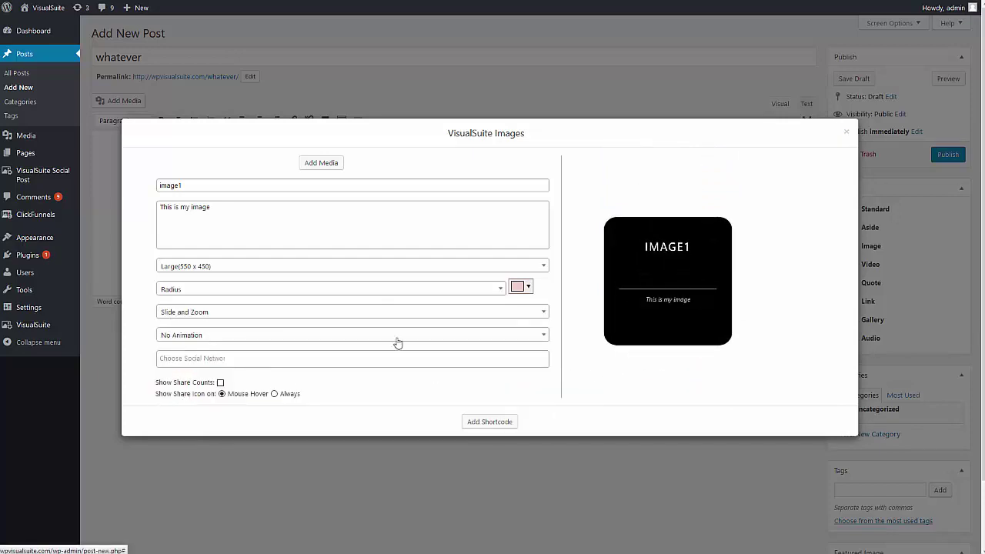
{"action": "left_click", "coordinate": [166, 312]}
{"action": "left_click", "coordinate": [185, 420]}
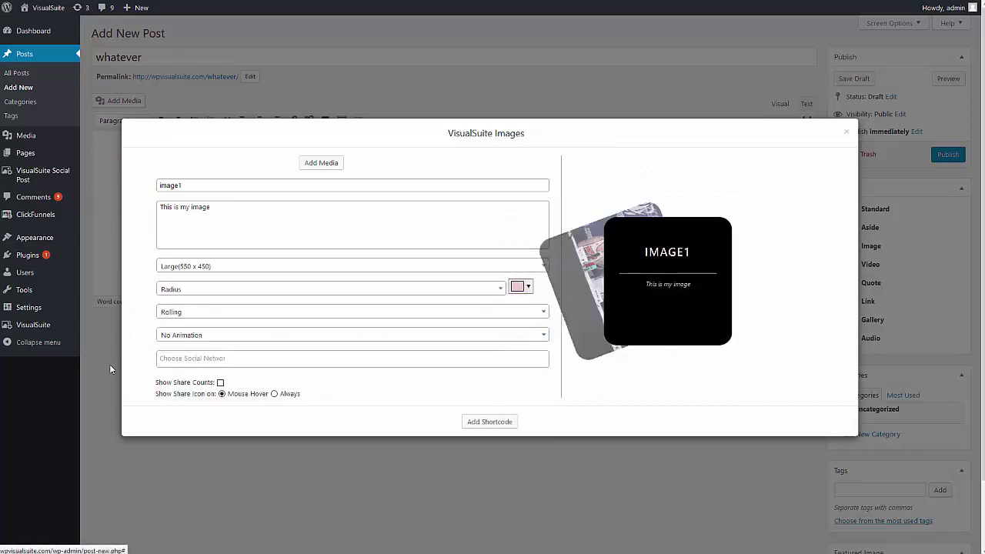
{"action": "left_click", "coordinate": [172, 313]}
{"action": "scroll", "coordinate": [197, 395], "scroll_direction": "down", "scroll_amount": 2}
{"action": "scroll", "coordinate": [198, 393], "scroll_direction": "down", "scroll_amount": 1}
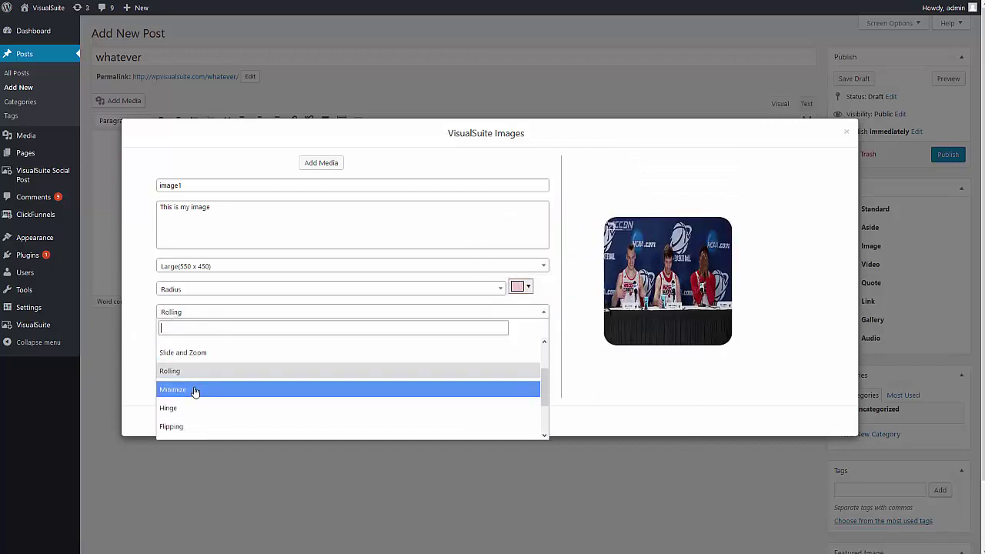
{"action": "left_click", "coordinate": [198, 389]}
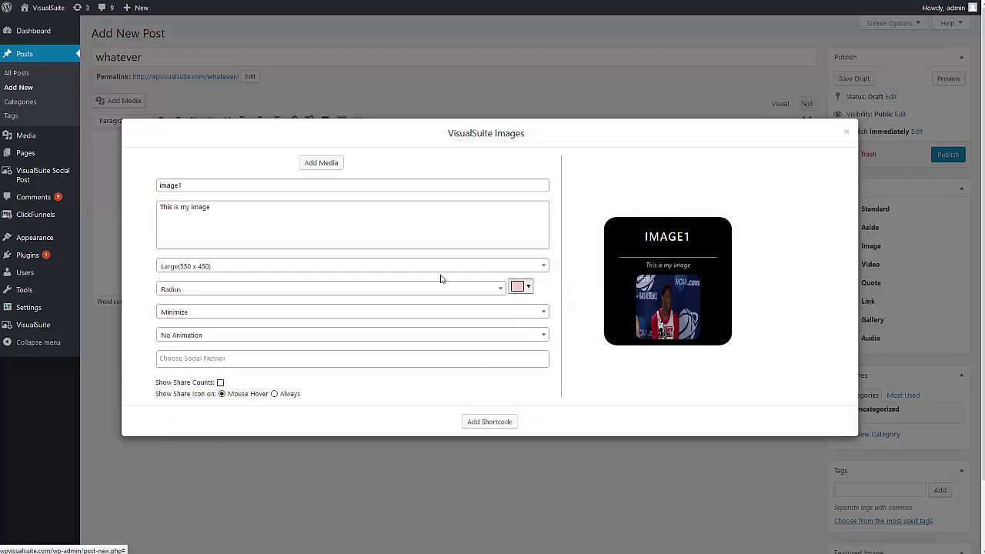
{"action": "left_click", "coordinate": [174, 337]}
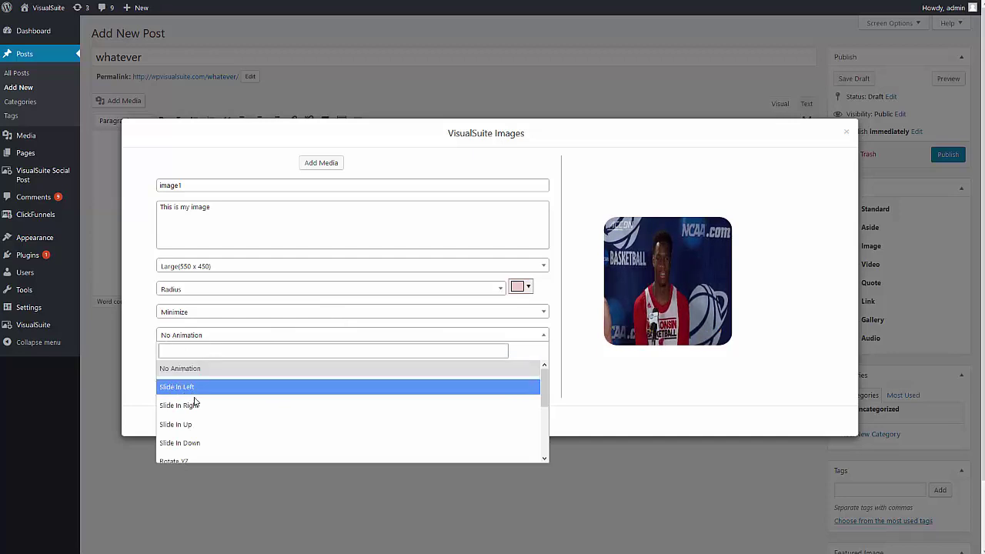
Set the image's entry animation to Slide In Up.
{"action": "scroll", "coordinate": [223, 408], "scroll_direction": "down", "scroll_amount": 2}
{"action": "scroll", "coordinate": [207, 392], "scroll_direction": "down", "scroll_amount": 1}
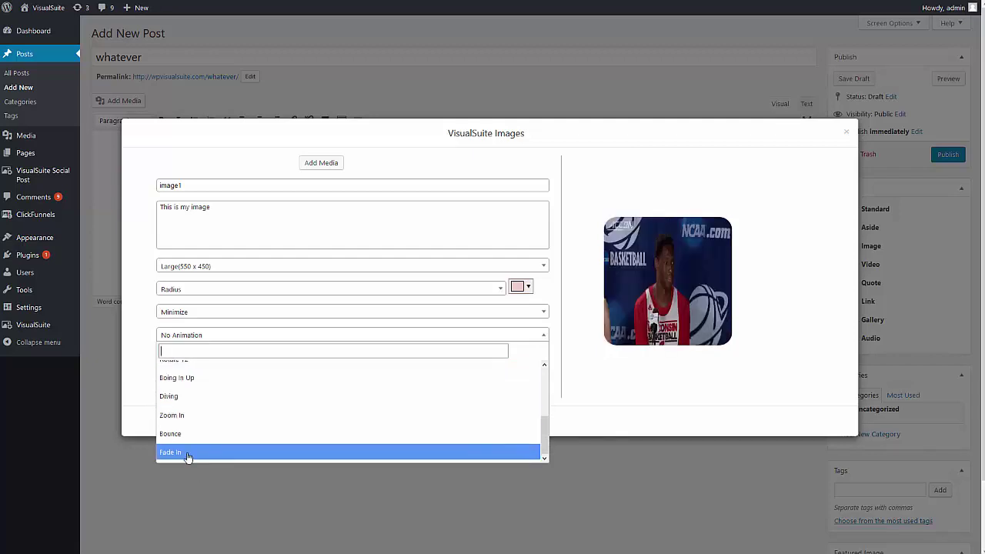
{"action": "scroll", "coordinate": [196, 423], "scroll_direction": "up", "scroll_amount": 3}
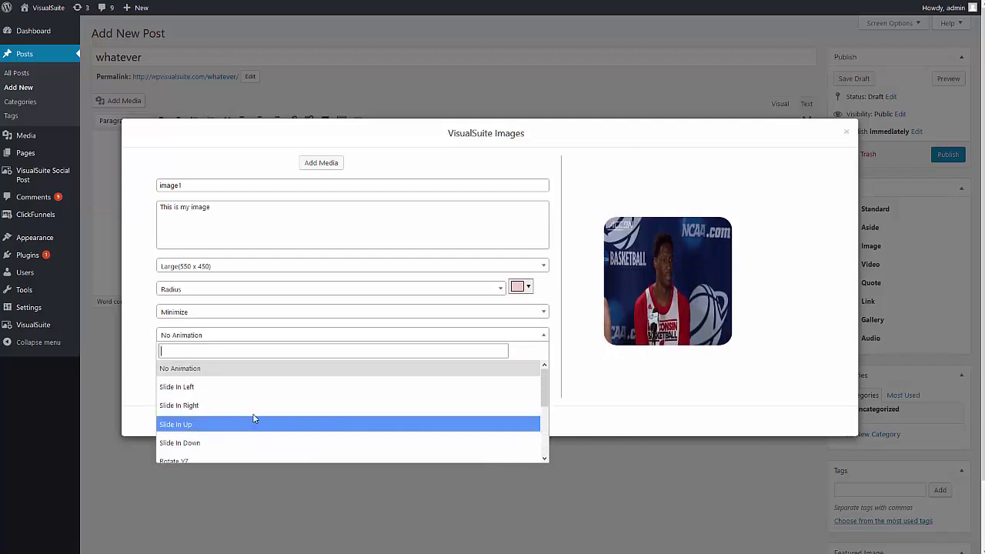
{"action": "left_click", "coordinate": [223, 425]}
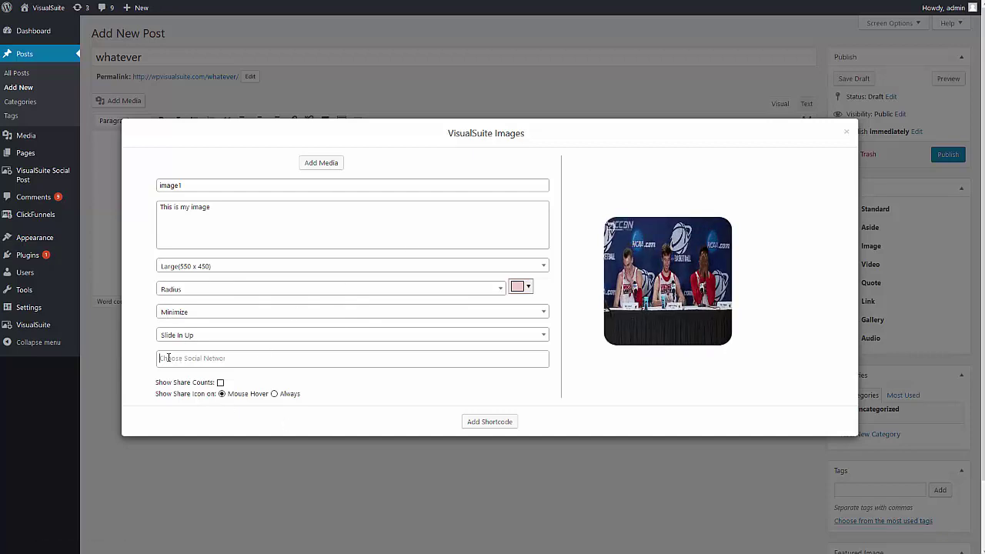
Add Facebook, Google+, LinkedIn and pinterest as share networks.
{"action": "left_click", "coordinate": [167, 357]}
{"action": "left_click", "coordinate": [176, 377]}
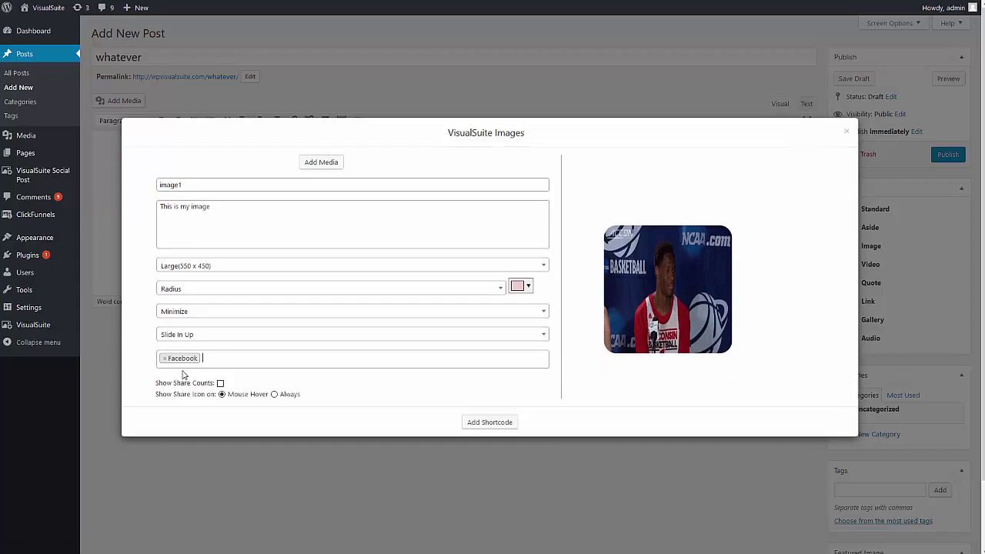
{"action": "left_click", "coordinate": [220, 359]}
{"action": "left_click", "coordinate": [215, 396]}
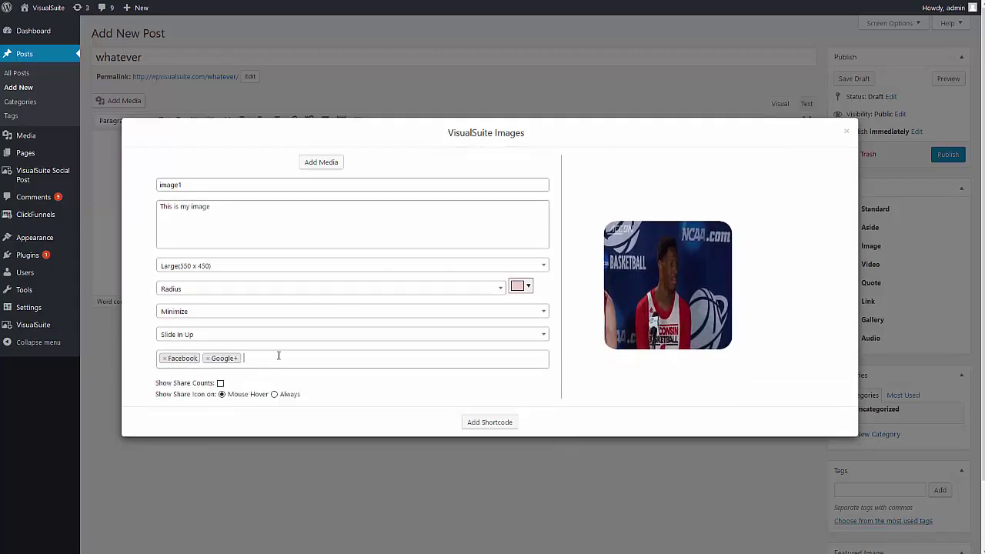
{"action": "left_click", "coordinate": [279, 359]}
{"action": "left_click", "coordinate": [190, 438]}
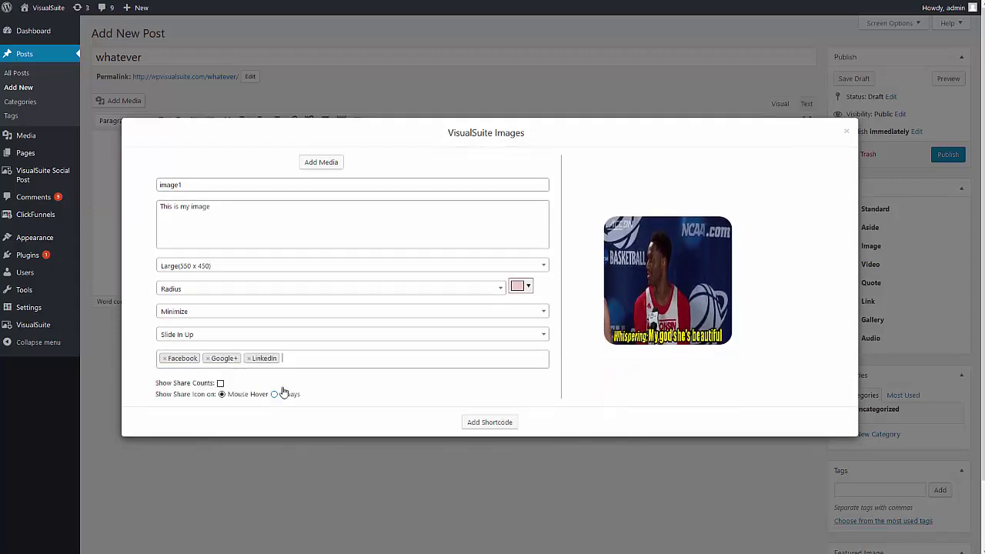
{"action": "left_click", "coordinate": [308, 360]}
{"action": "left_click", "coordinate": [226, 453]}
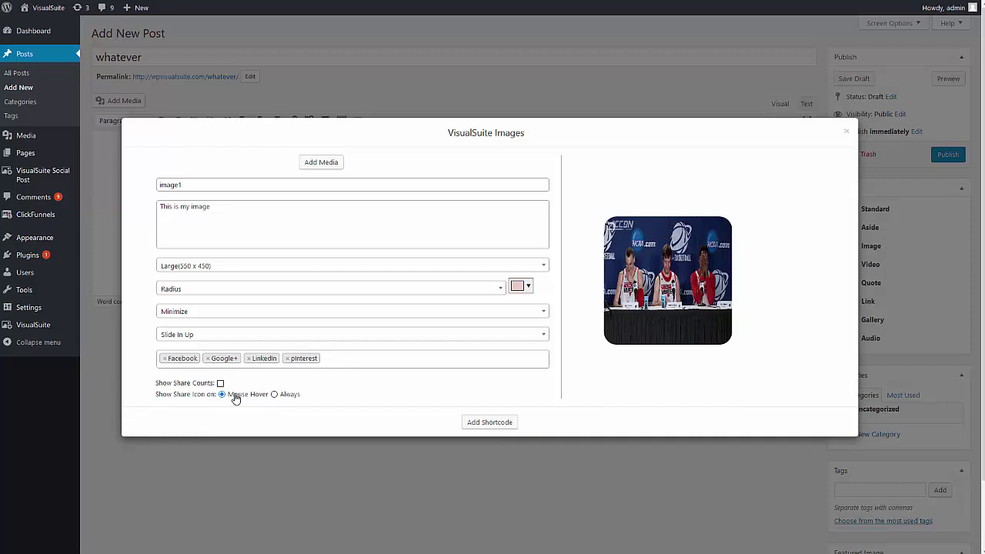
Always show share icons, leave share counts off, and insert the image shortcode into the post.
{"action": "left_click", "coordinate": [274, 395]}
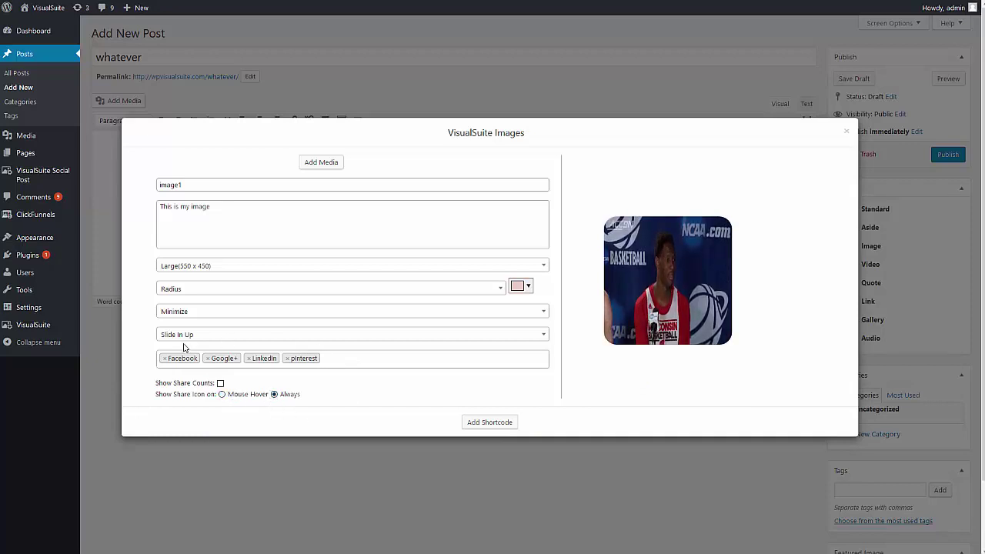
{"action": "left_click", "coordinate": [220, 384]}
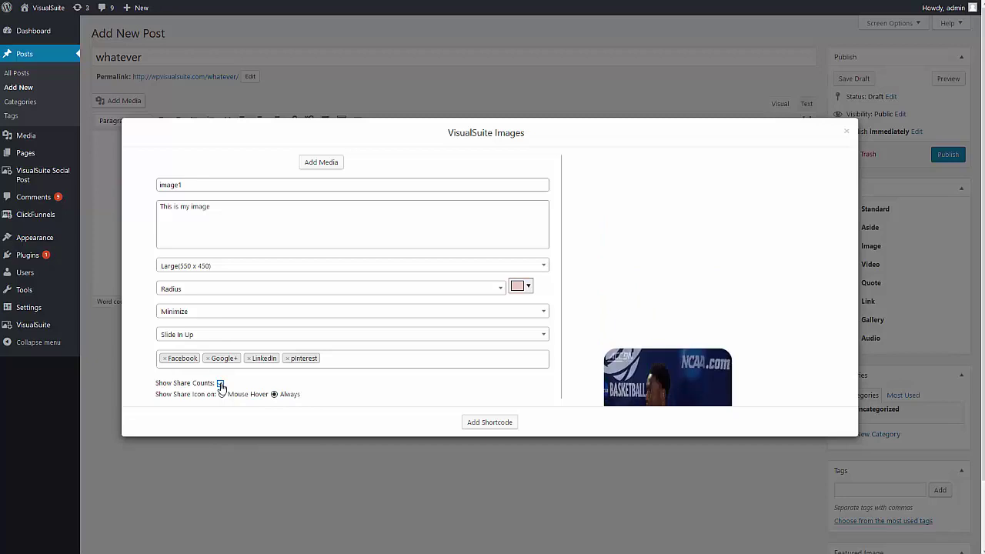
{"action": "left_click", "coordinate": [221, 384]}
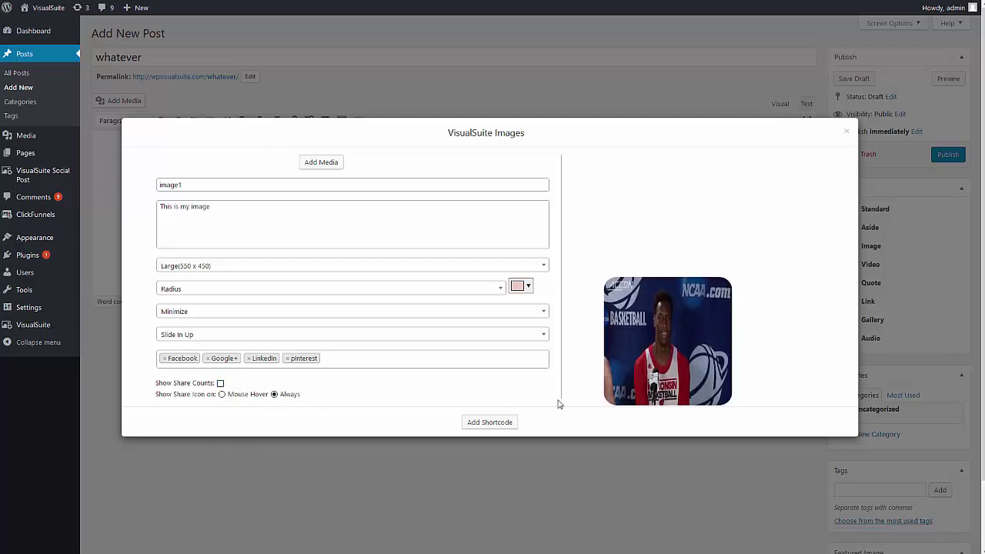
{"action": "left_click", "coordinate": [497, 424]}
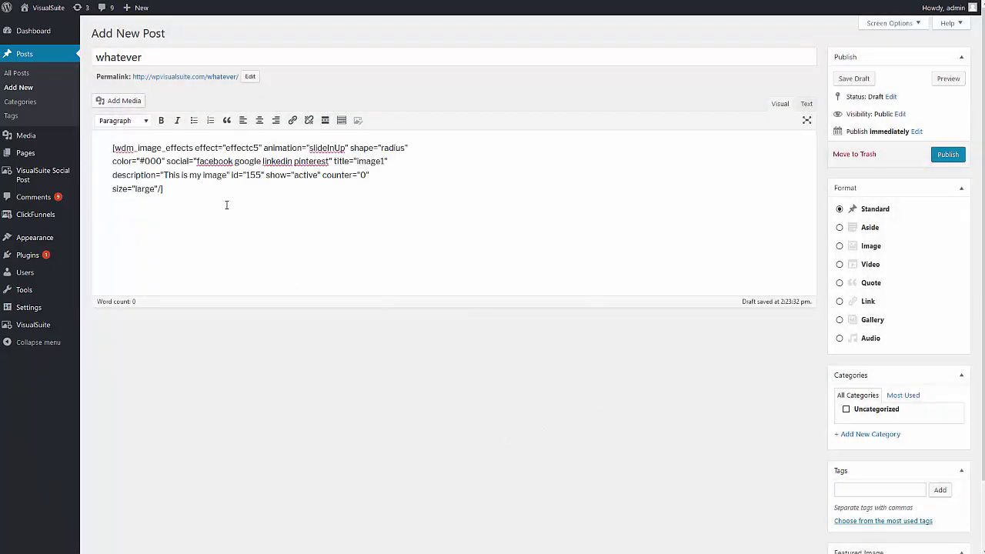
Publish the post and open its permalink to view it live.
{"action": "left_click", "coordinate": [947, 155]}
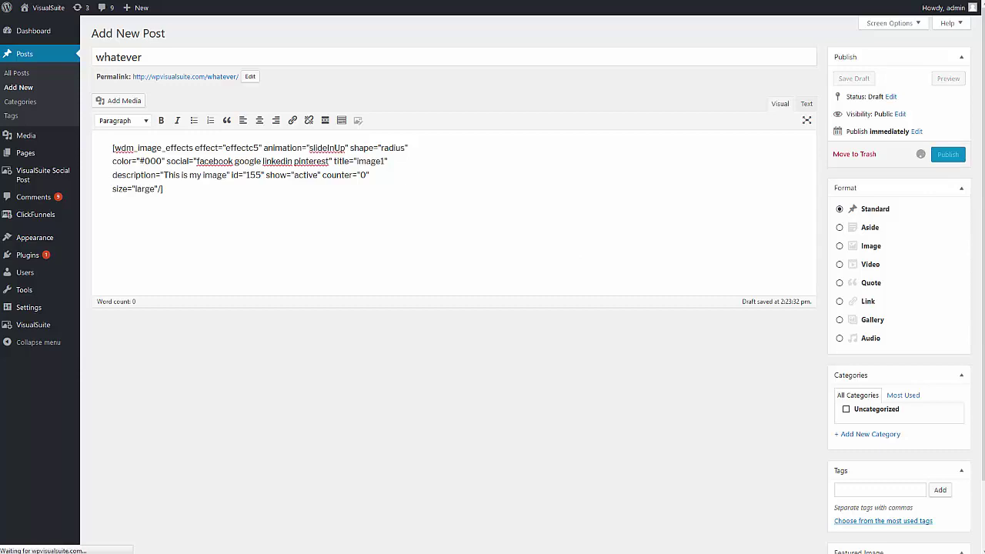
{"action": "right_click", "coordinate": [208, 79]}
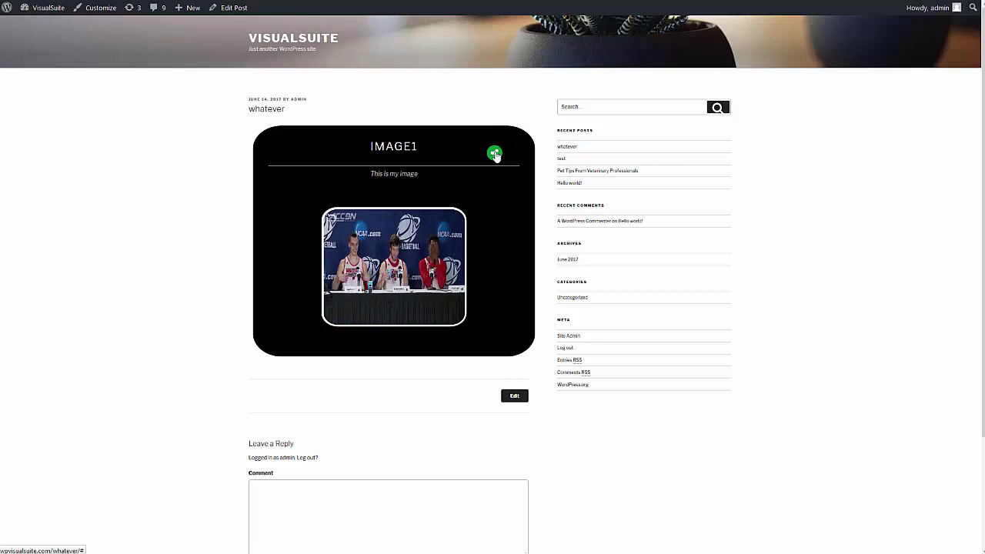
Open the image's share popup on the live post, then close it.
{"action": "left_click", "coordinate": [495, 153]}
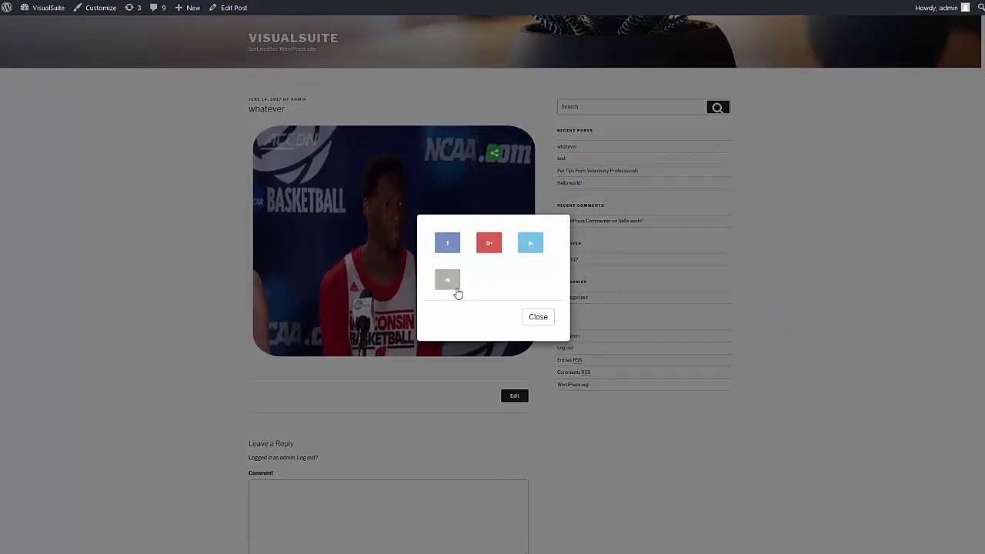
{"action": "left_click", "coordinate": [538, 317]}
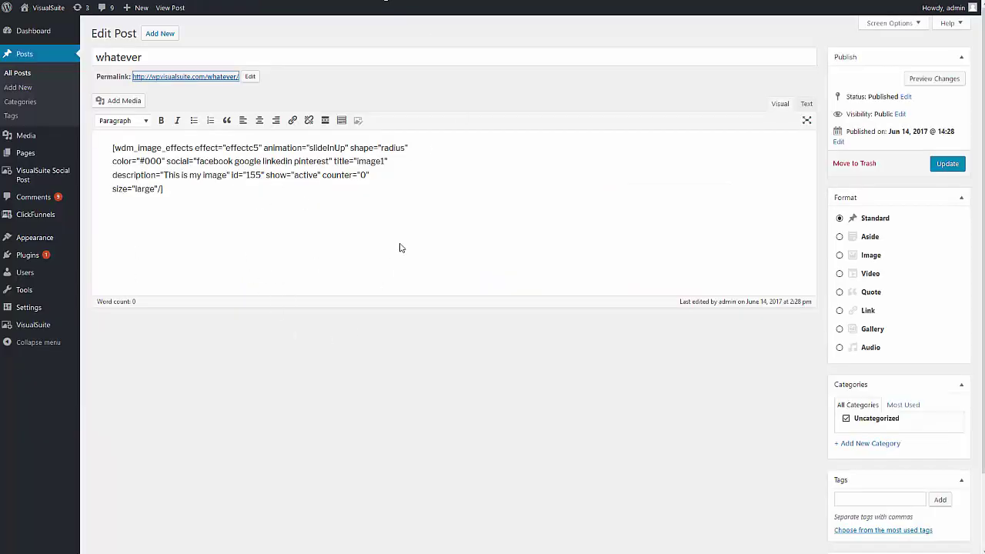
Delete the old VisualSuite shortcode from the post editor.
{"action": "left_click", "coordinate": [557, 474]}
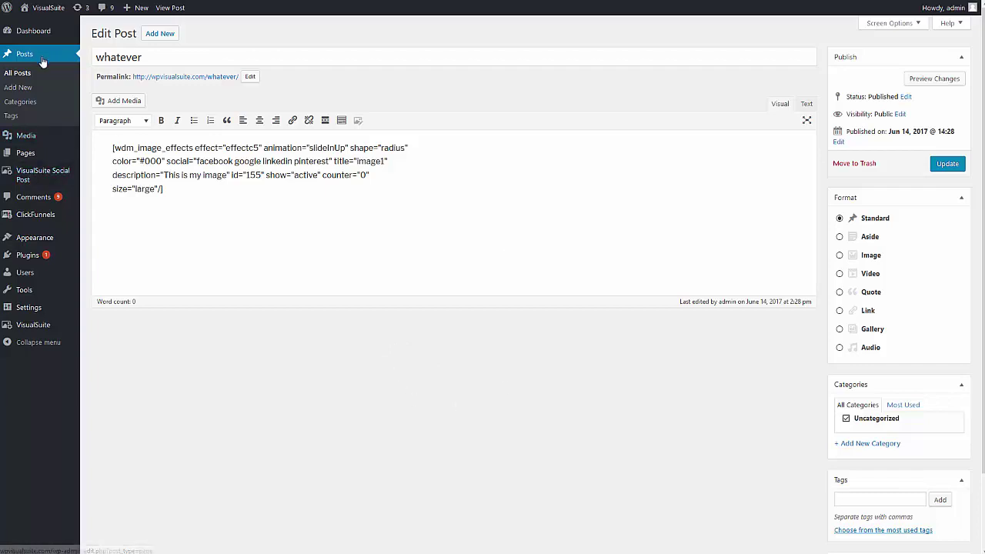
{"action": "key", "text": "ctrl+a"}
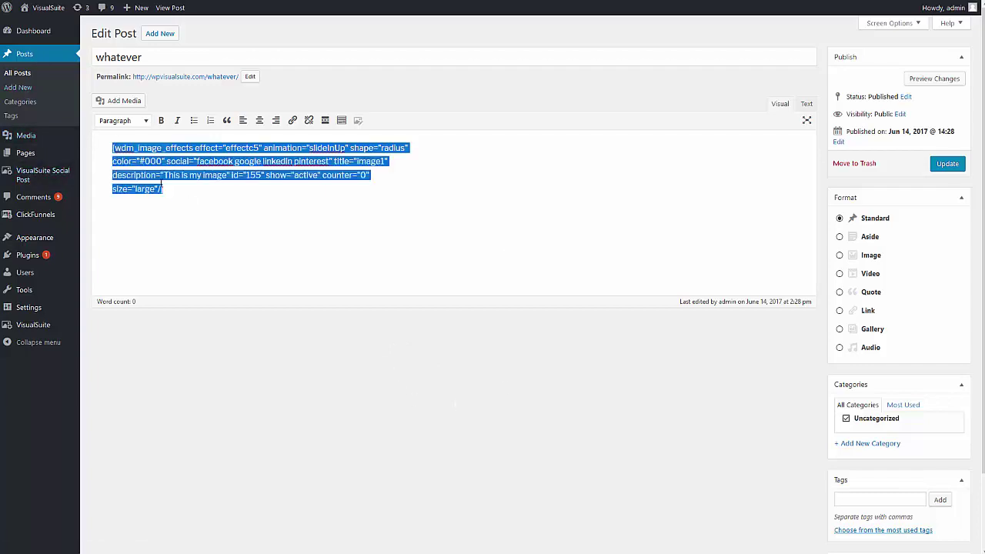
{"action": "key", "text": "Delete"}
Select the Vylio image from VisualSuite's Youzign library in the media dialog.
{"action": "left_click", "coordinate": [123, 102]}
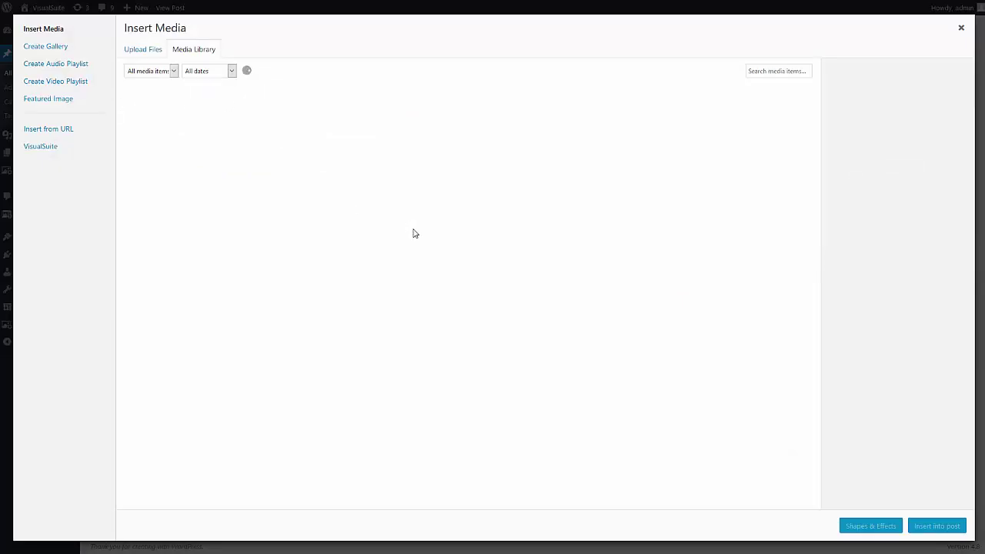
{"action": "left_click", "coordinate": [53, 148]}
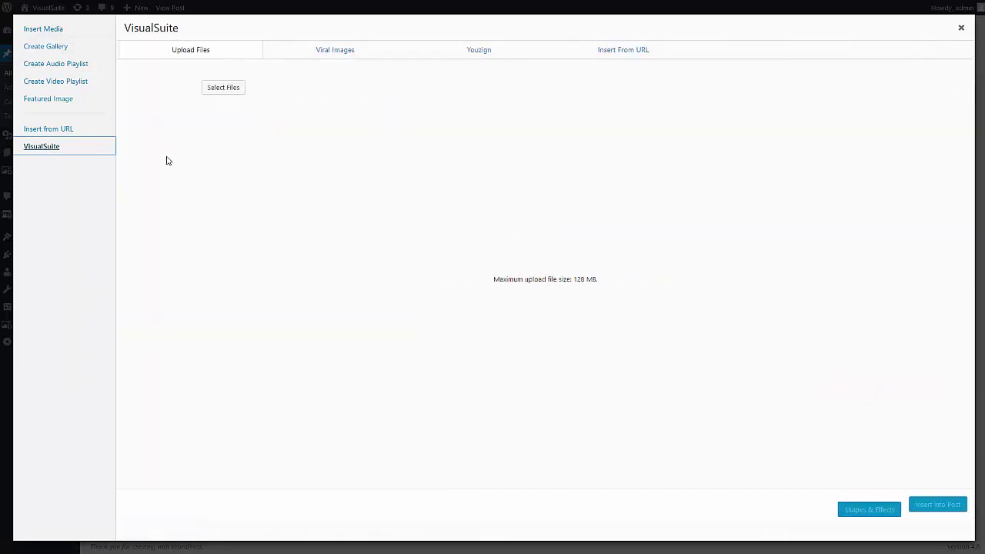
{"action": "left_click", "coordinate": [479, 50]}
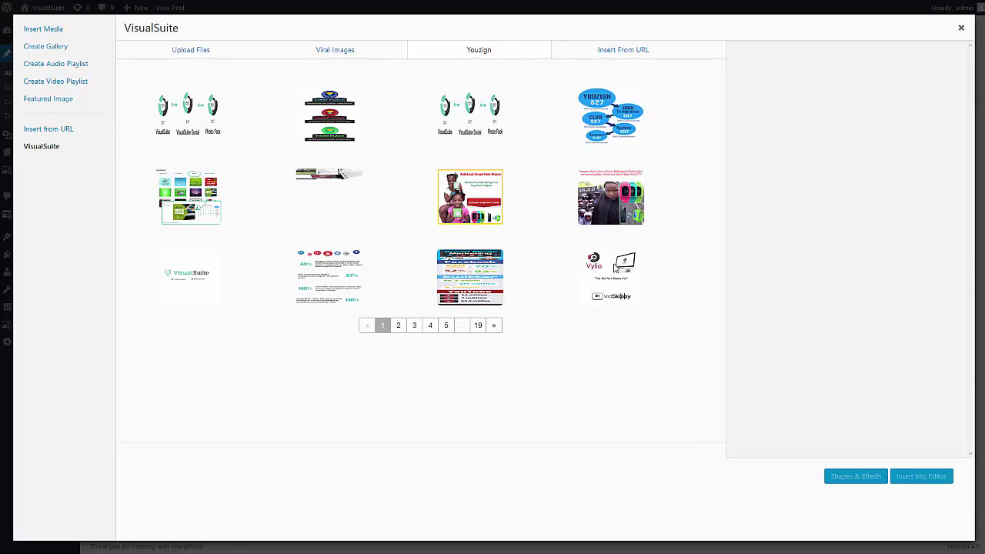
{"action": "left_click", "coordinate": [615, 265]}
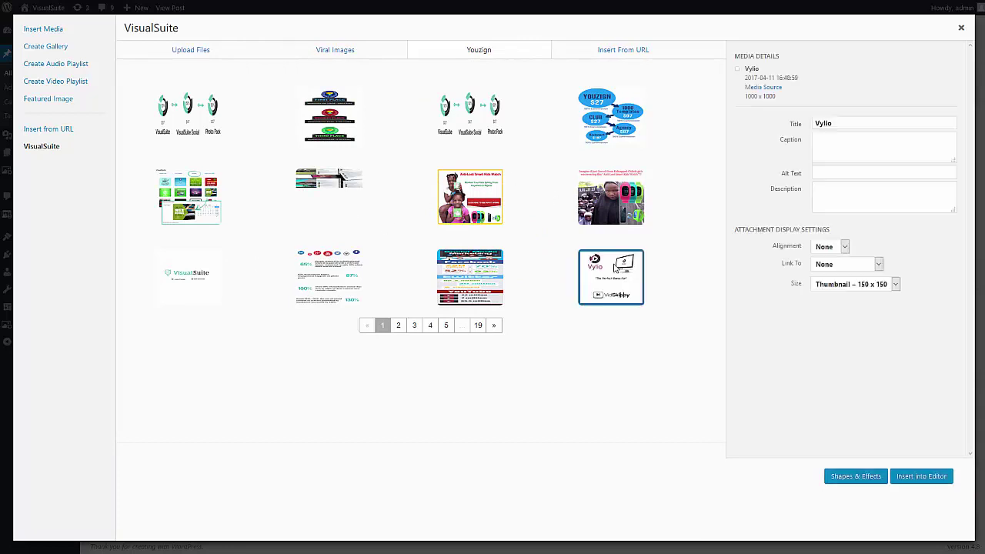
Insert a Vylio thumbnail shortcode with Circle shape, Slide hover effect and Slide In Right animation.
{"action": "left_click", "coordinate": [865, 479]}
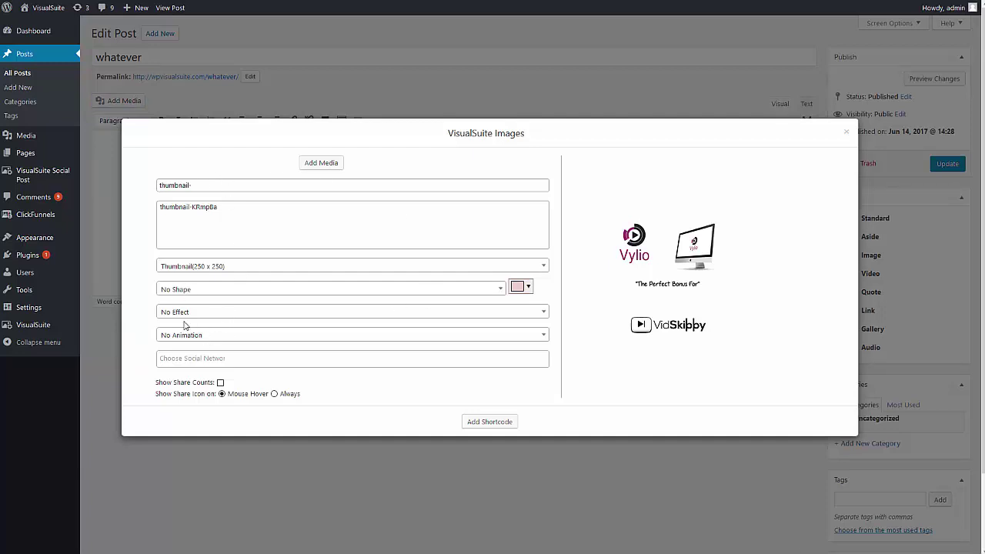
{"action": "left_click", "coordinate": [197, 291]}
{"action": "left_click", "coordinate": [185, 350]}
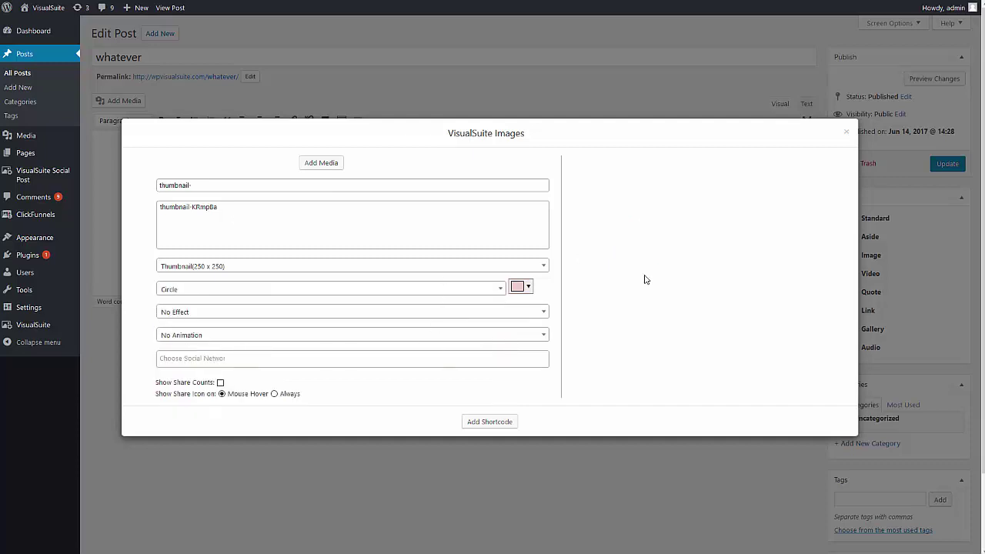
{"action": "left_click", "coordinate": [194, 317]}
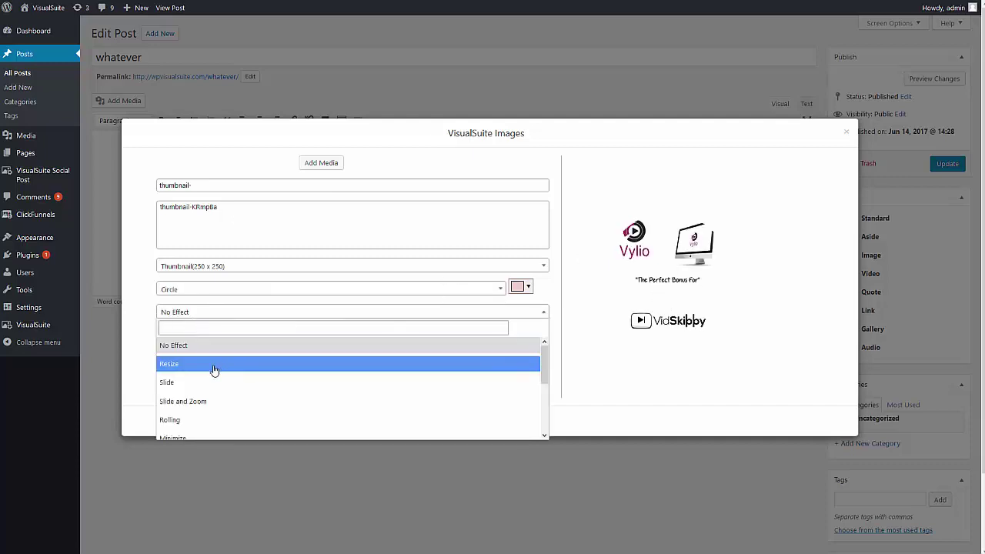
{"action": "left_click", "coordinate": [201, 382]}
{"action": "left_click", "coordinate": [213, 339]}
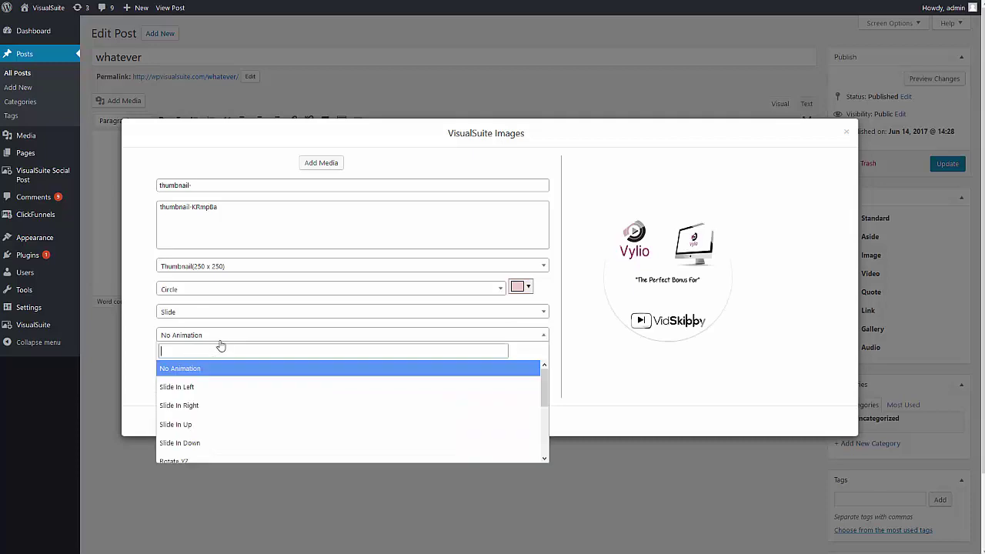
{"action": "left_click", "coordinate": [204, 405]}
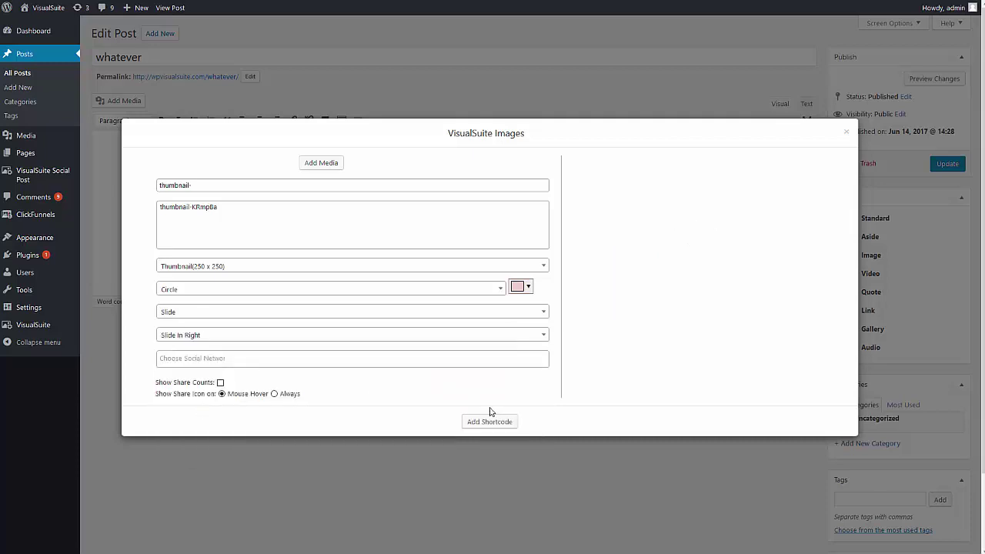
{"action": "left_click", "coordinate": [481, 423]}
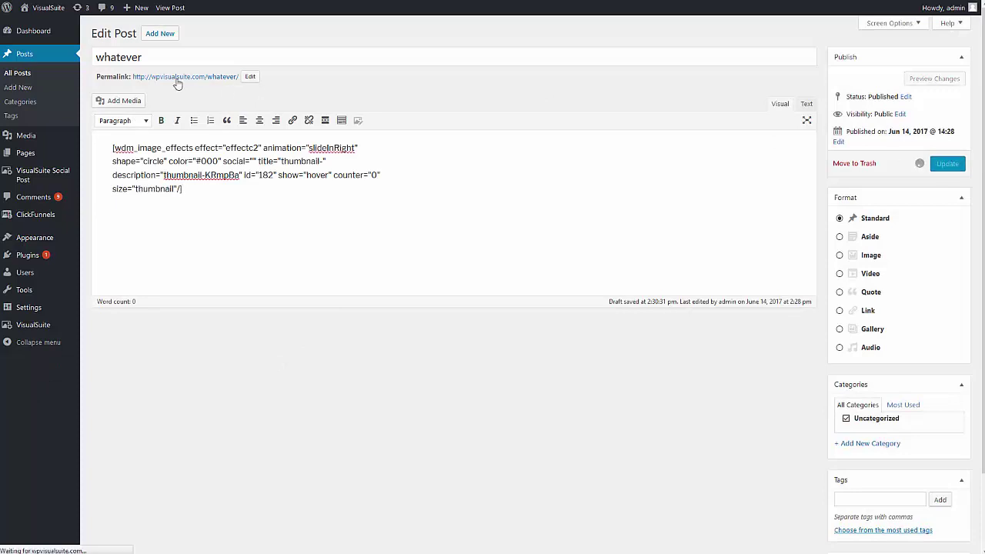
Preview the live 'whatever' post's circular sliding Vylio image, then go back to the editor.
{"action": "left_click", "coordinate": [202, 78]}
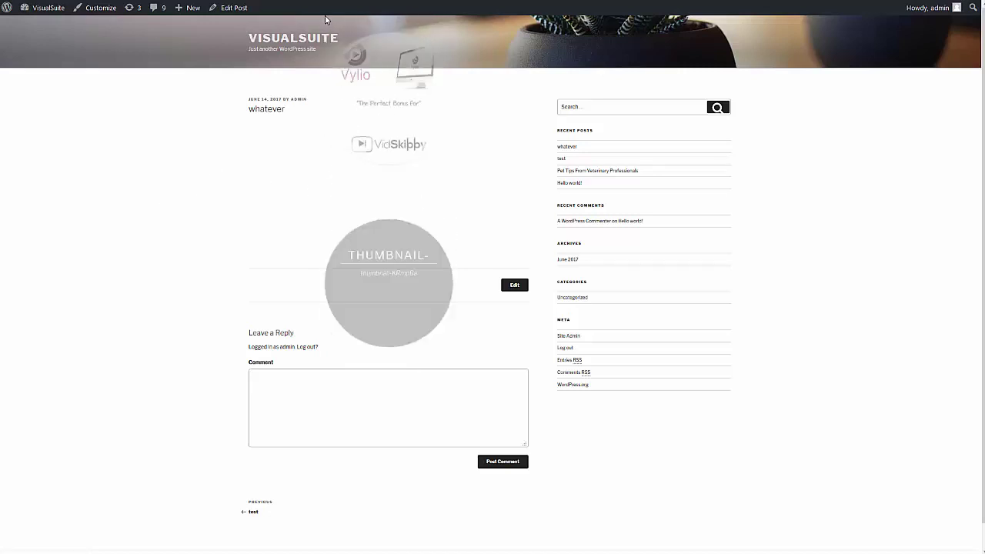
{"action": "key", "text": "alt+Left"}
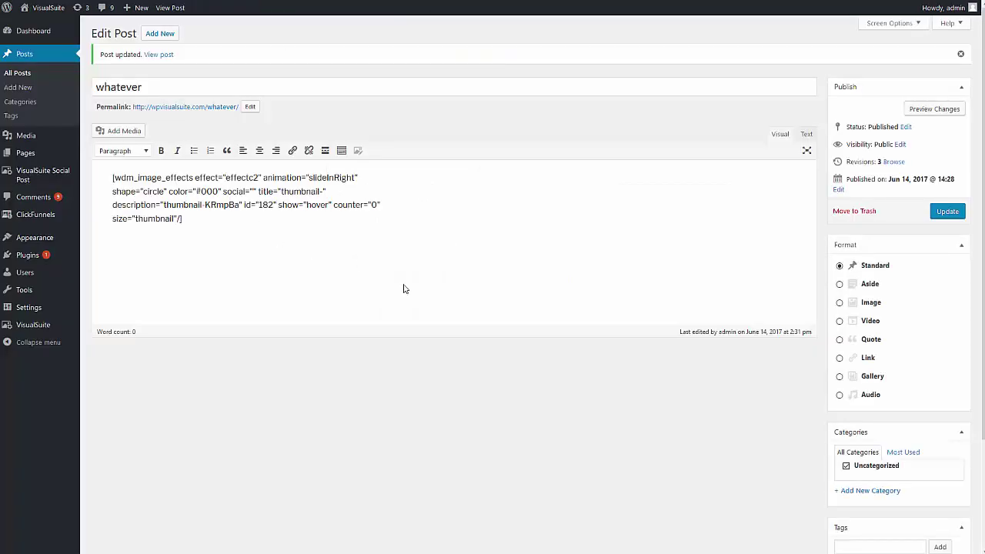